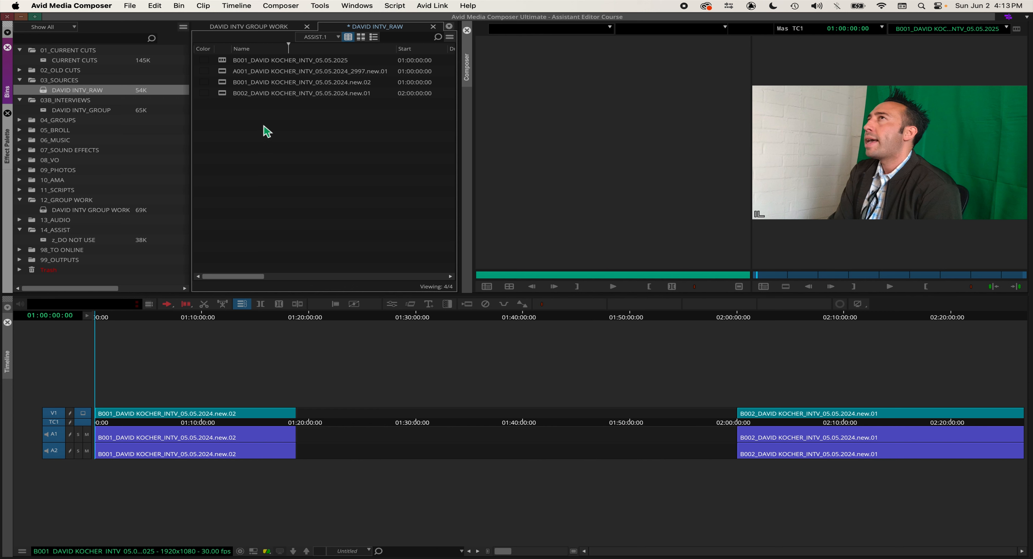
Create an AutoSequence from the A001 2997.new.01 interview clip in the raw interview bin
{"action": "left_click", "coordinate": [228, 72]}
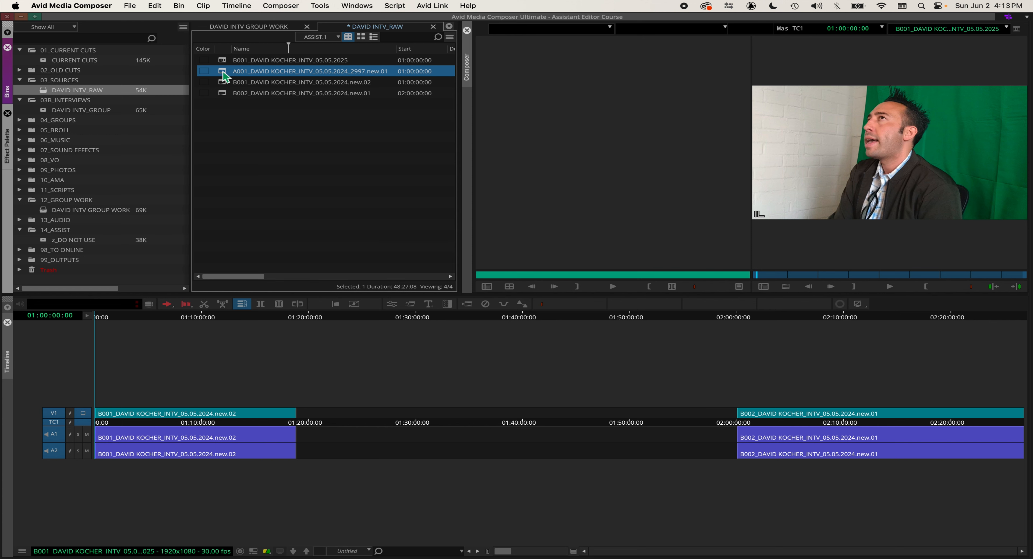
{"action": "right_click", "coordinate": [226, 76]}
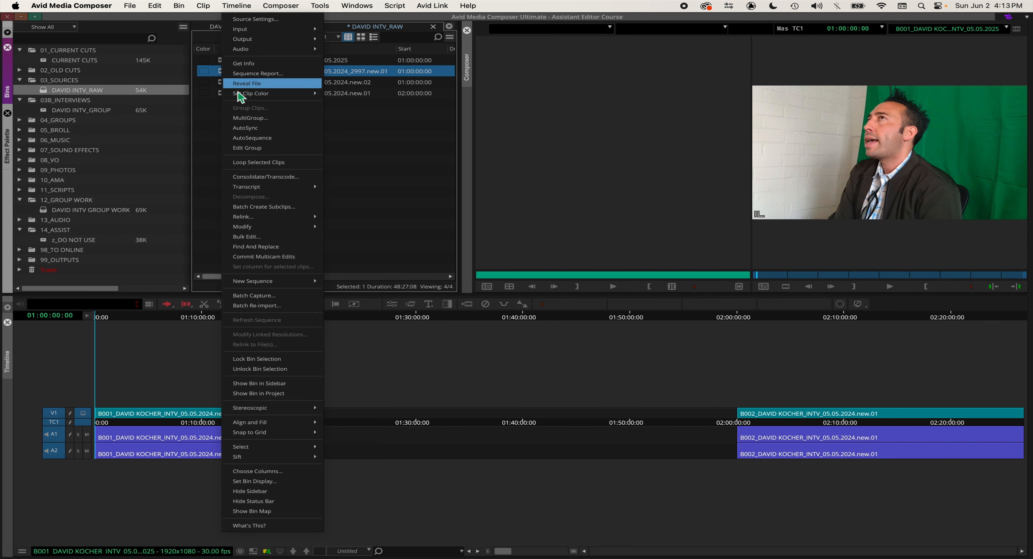
{"action": "left_click", "coordinate": [290, 139]}
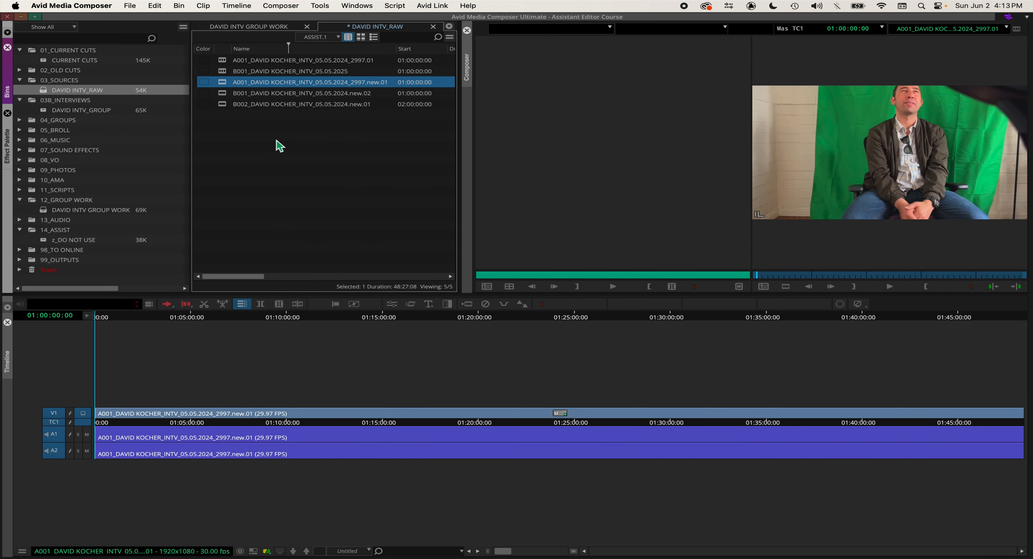
{"action": "left_click", "coordinate": [265, 141]}
{"action": "left_click", "coordinate": [222, 71]}
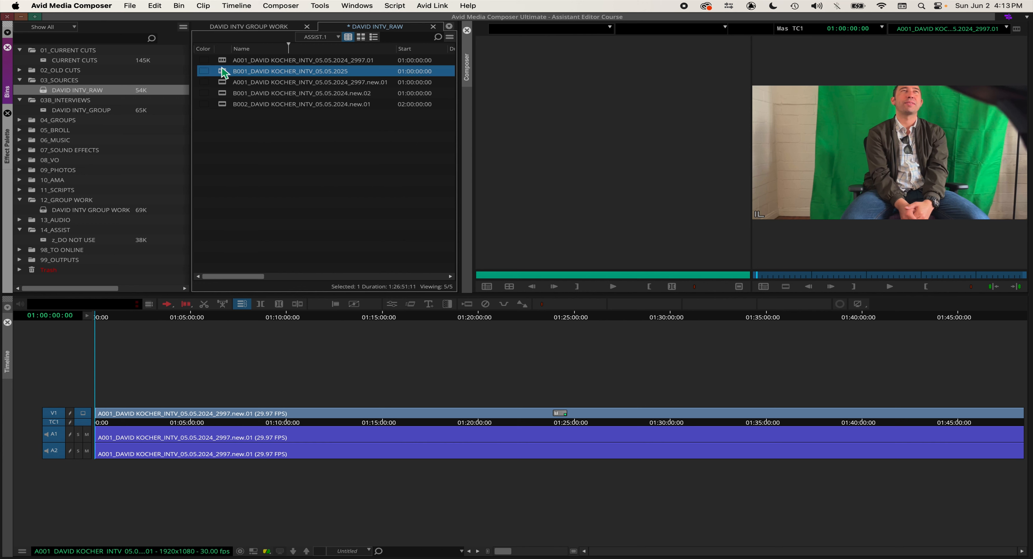
{"action": "left_click", "coordinate": [221, 62]}
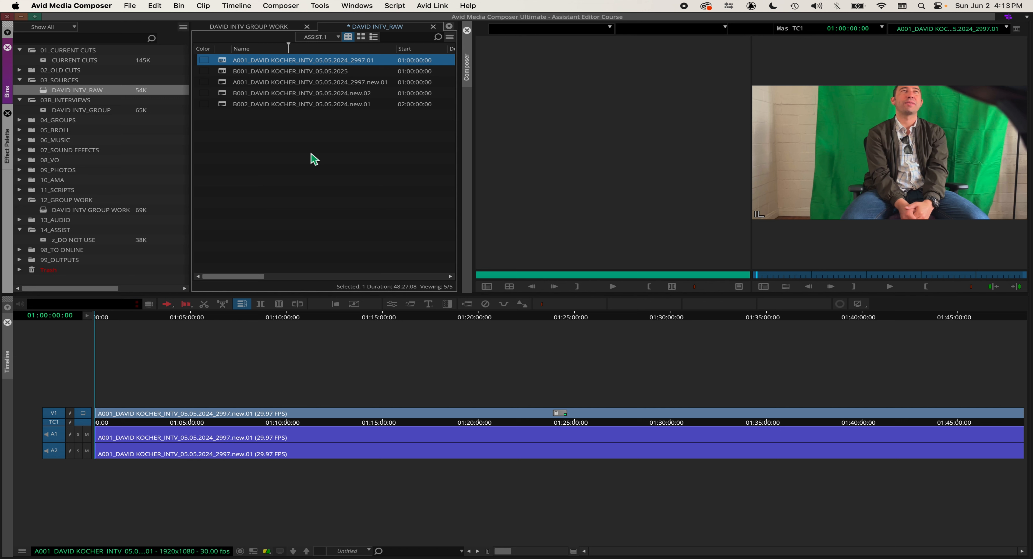
{"action": "left_click", "coordinate": [300, 142]}
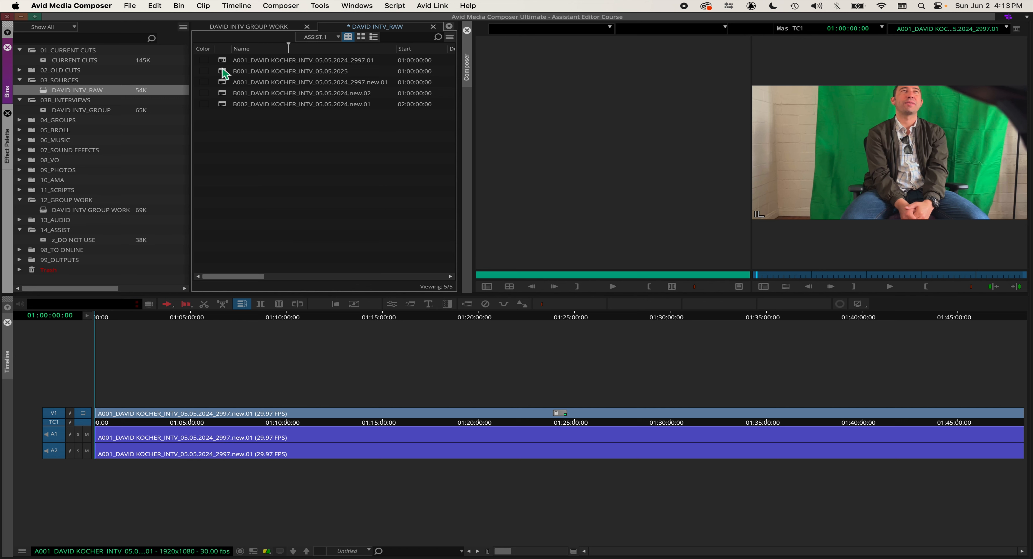
{"action": "left_click", "coordinate": [413, 72]}
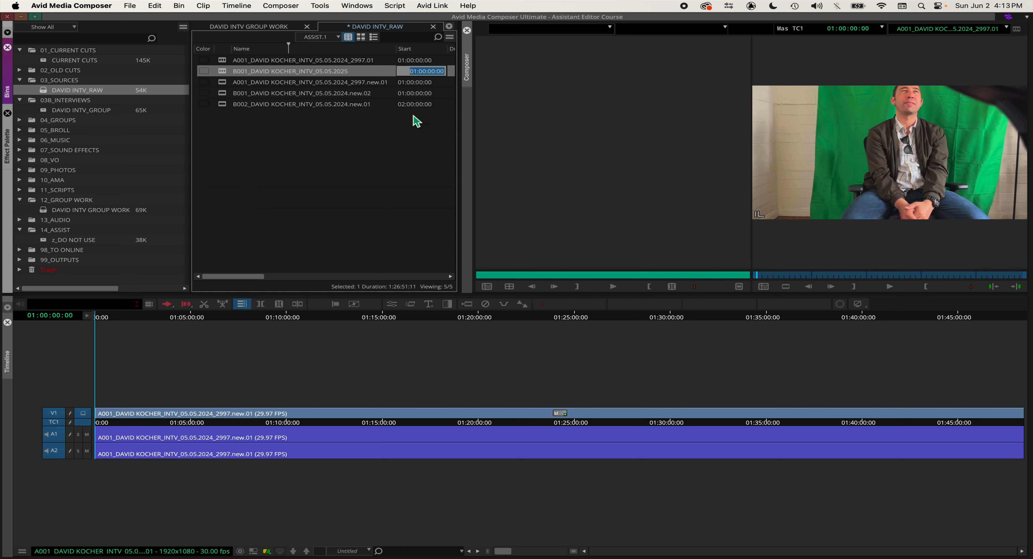
{"action": "left_click", "coordinate": [395, 151]}
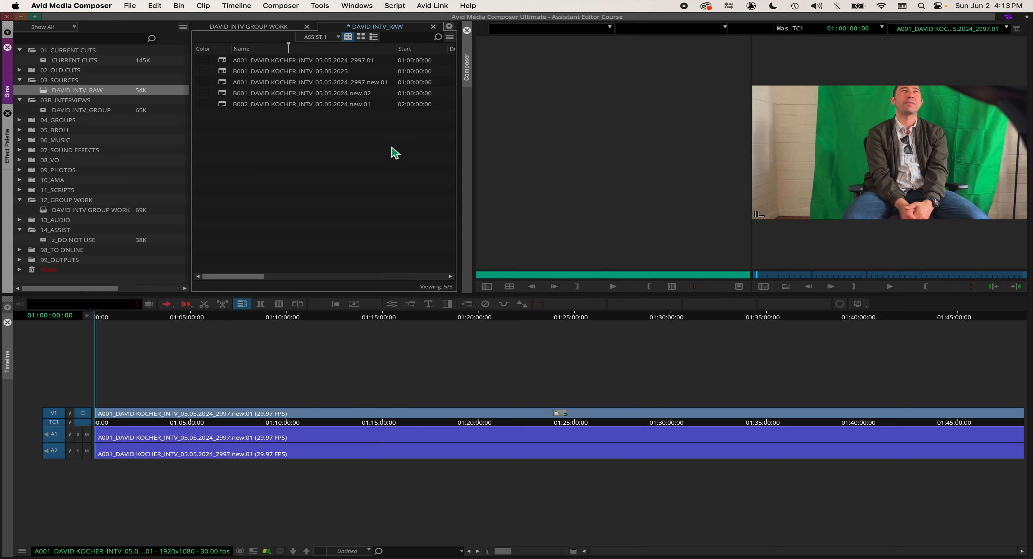
Duplicate the A001 2997.01 sequence in the raw interview bin
{"action": "left_click", "coordinate": [222, 62]}
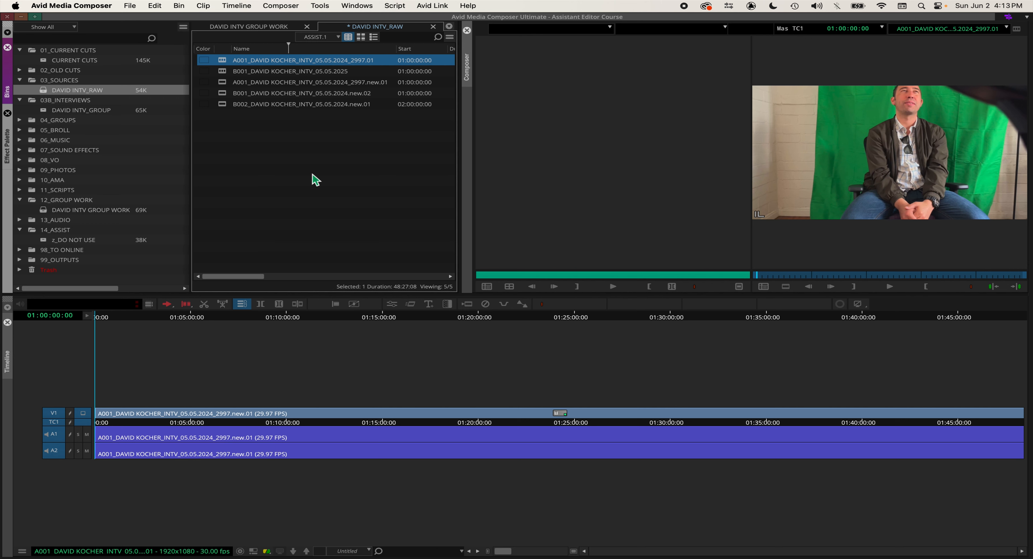
{"action": "key", "text": "super+d"}
{"action": "left_click", "coordinate": [278, 163]}
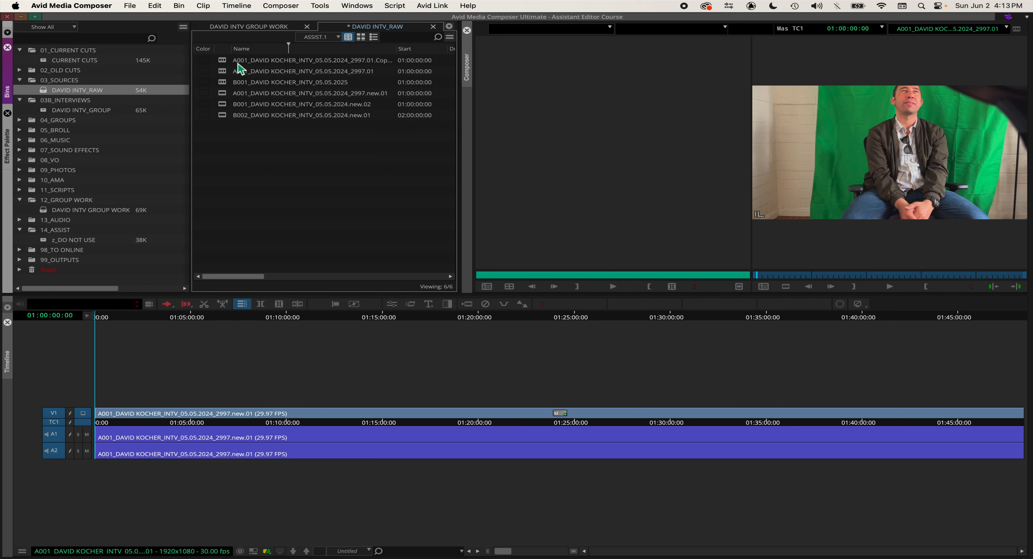
Rename the copied sequence by dropping its A001_ prefix, inserting GROUP WORK_ after INTV_, and ending the name at 05.05.2024
{"action": "left_click", "coordinate": [264, 61]}
{"action": "left_click", "coordinate": [264, 62]}
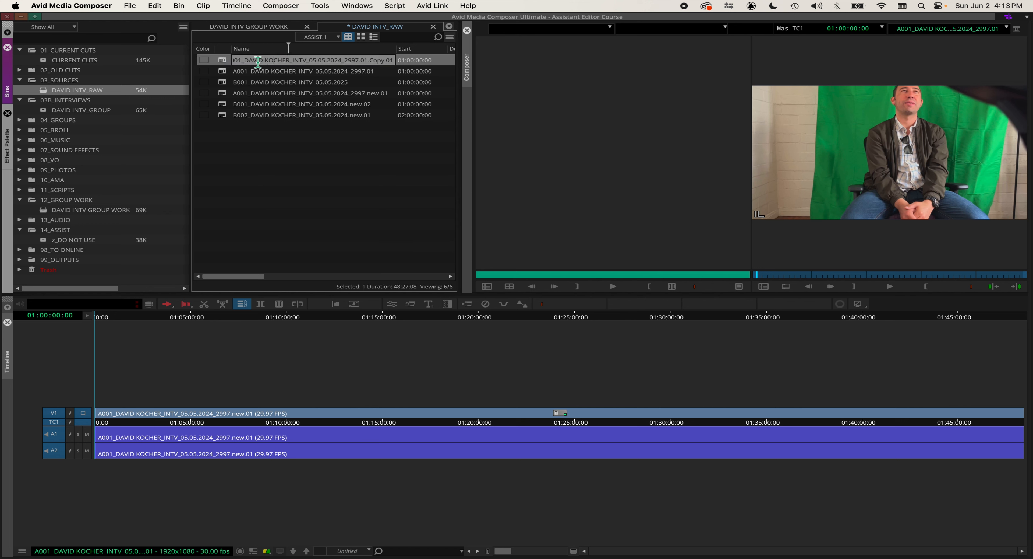
{"action": "key", "text": "BackSpace"}
{"action": "key", "text": "BackSpace"}
{"action": "key", "text": "BackSpace"}
{"action": "key", "text": "BackSpace"}
{"action": "key", "text": "BackSpace"}
{"action": "type", "text": "GROUP WORK_"}
{"action": "left_click_drag", "start_coordinate": [378, 62], "coordinate": [426, 63]}
{"action": "key", "text": "BackSpace"}
{"action": "left_click", "coordinate": [220, 158]}
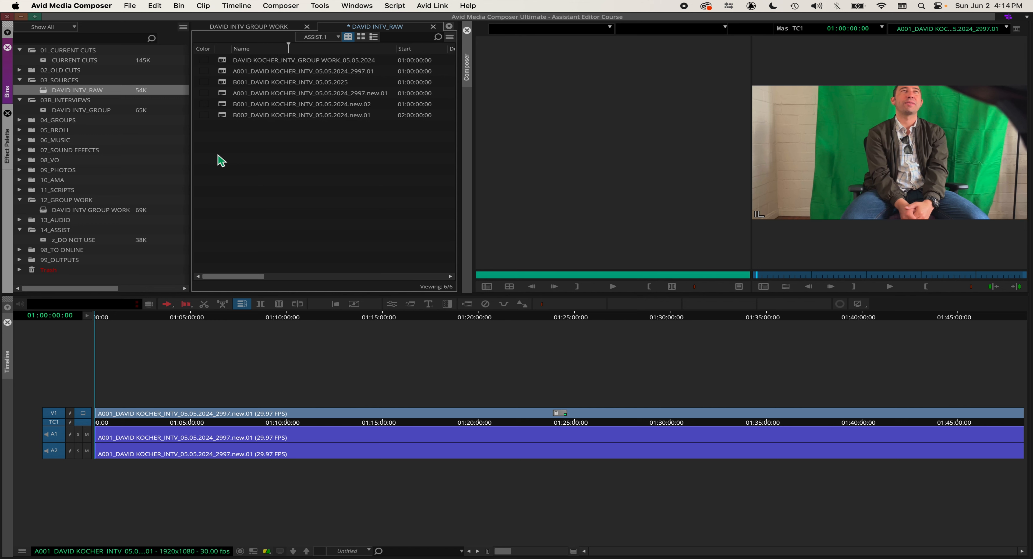
Load the GROUP WORK sequence into the timeline
{"action": "left_click", "coordinate": [222, 61]}
{"action": "double_click", "coordinate": [222, 61]}
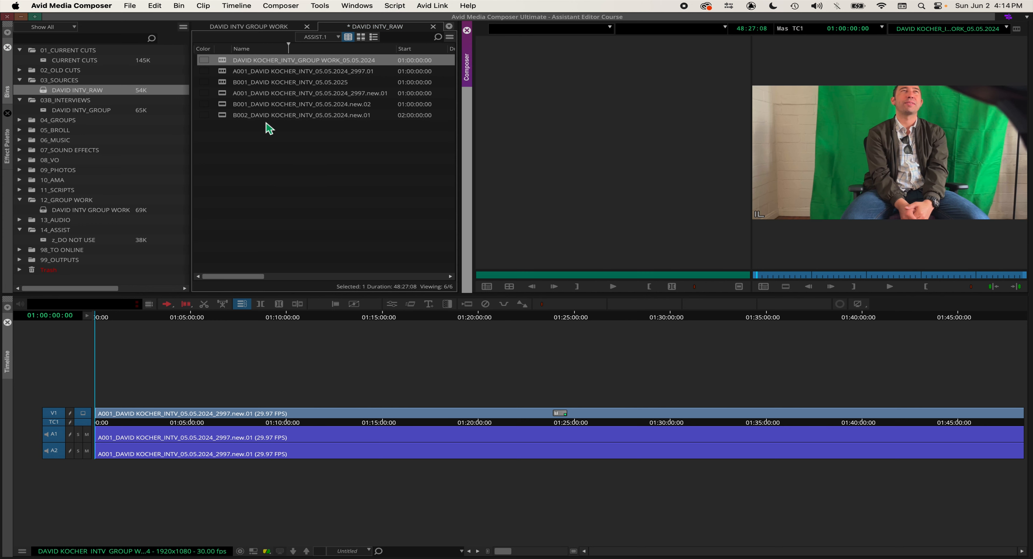
{"action": "left_click", "coordinate": [269, 135]}
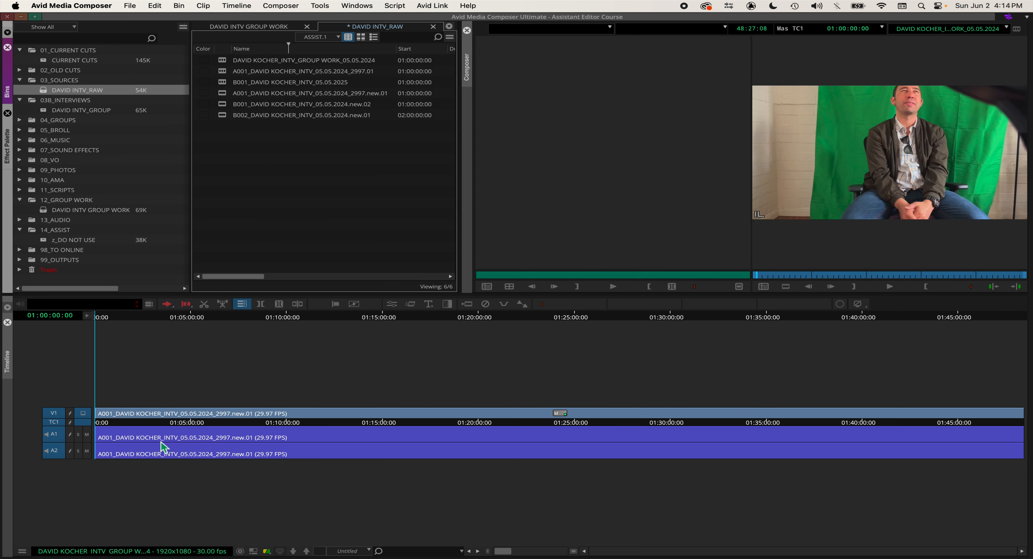
Add video track V2 and audio tracks A3 and A4 to the GROUP WORK sequence
{"action": "left_click", "coordinate": [916, 308]}
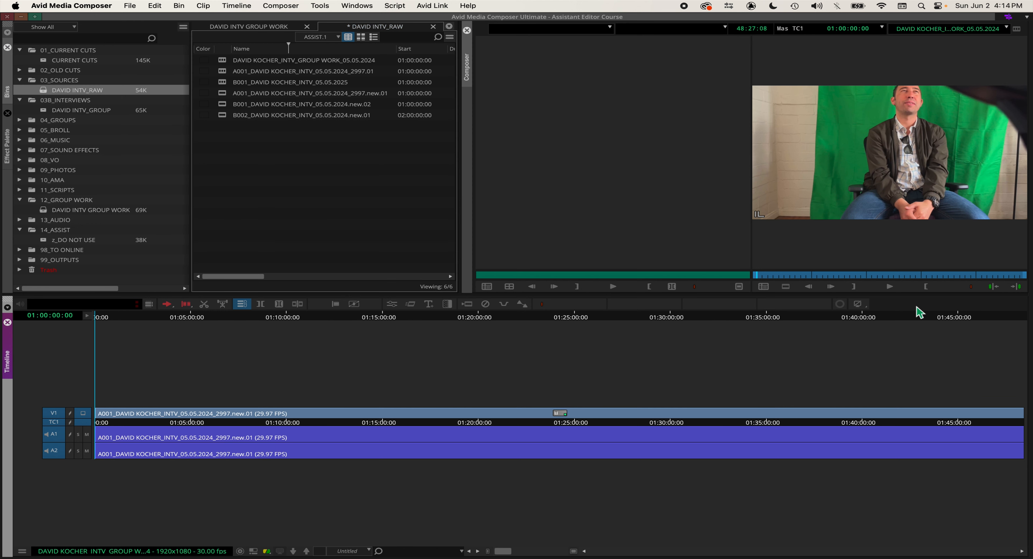
{"action": "key", "text": "super+y"}
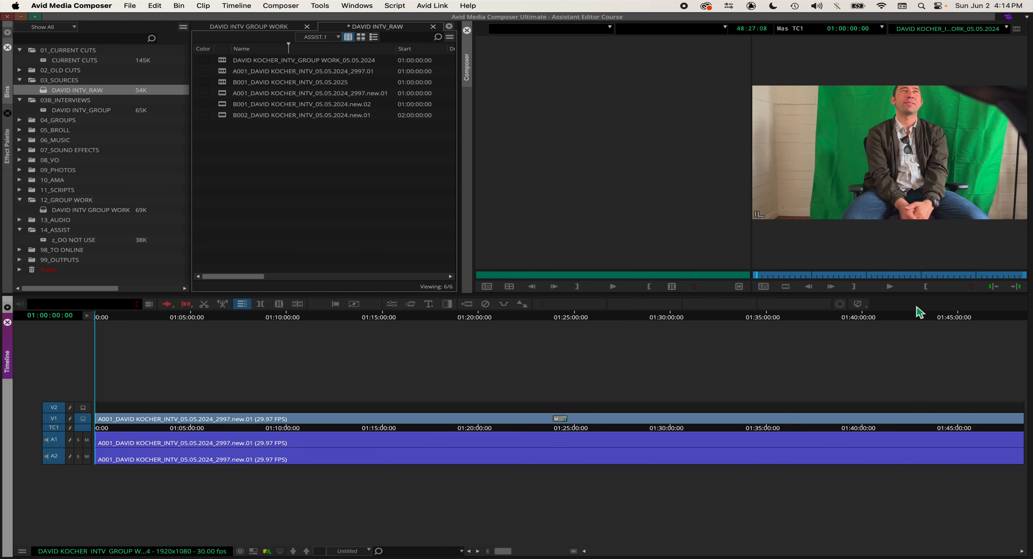
{"action": "key", "text": "super+u"}
{"action": "key", "text": "super+u"}
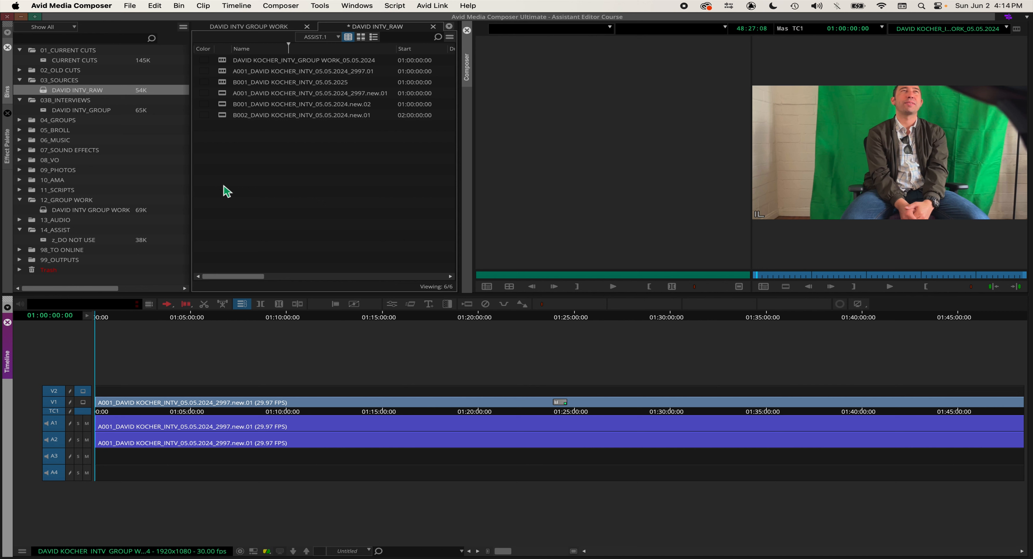
Load the B001 interview sequence dated 05.05.2025 as the source for editing
{"action": "left_click", "coordinate": [224, 85]}
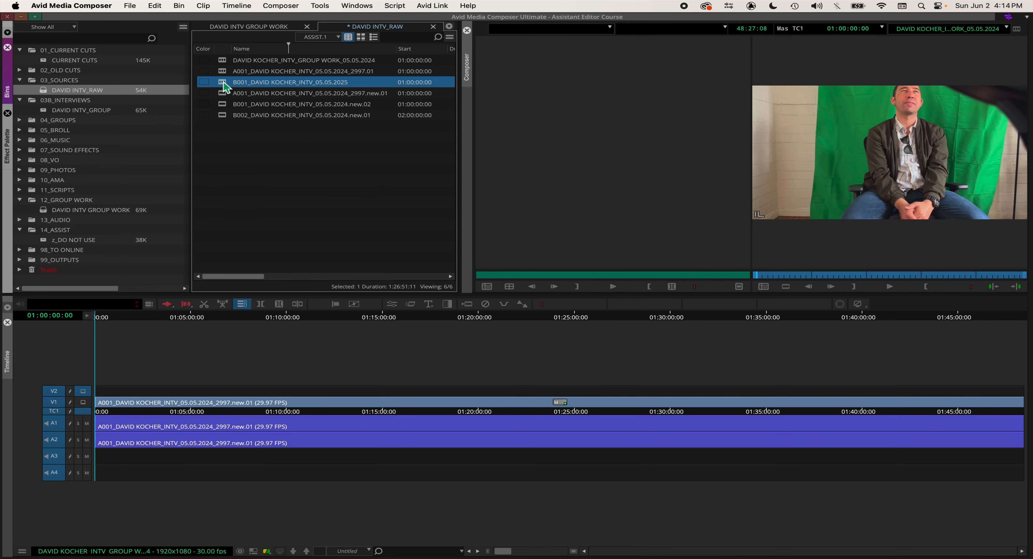
{"action": "left_click_drag", "start_coordinate": [231, 85], "coordinate": [588, 110]}
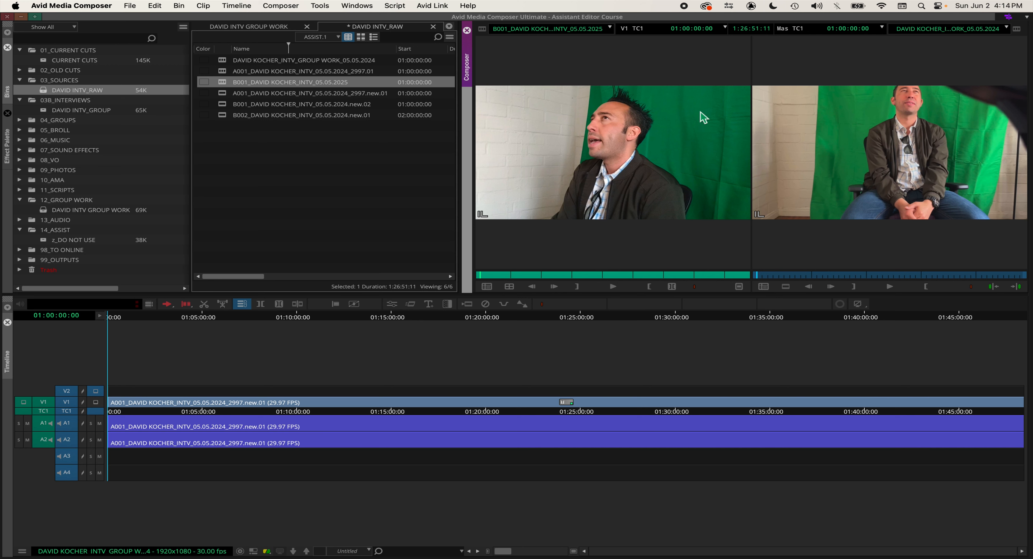
{"action": "left_click", "coordinate": [809, 114]}
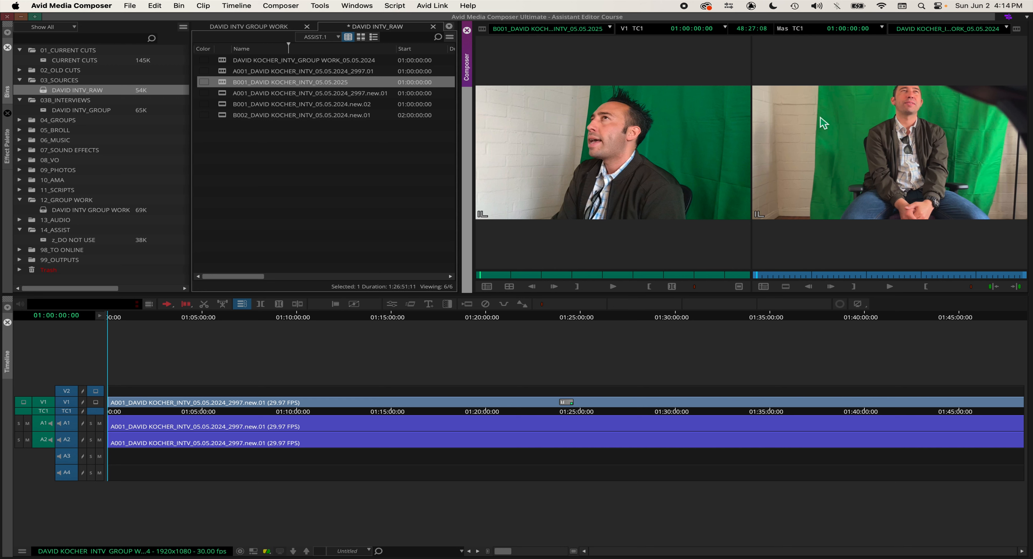
{"action": "key", "text": "1"}
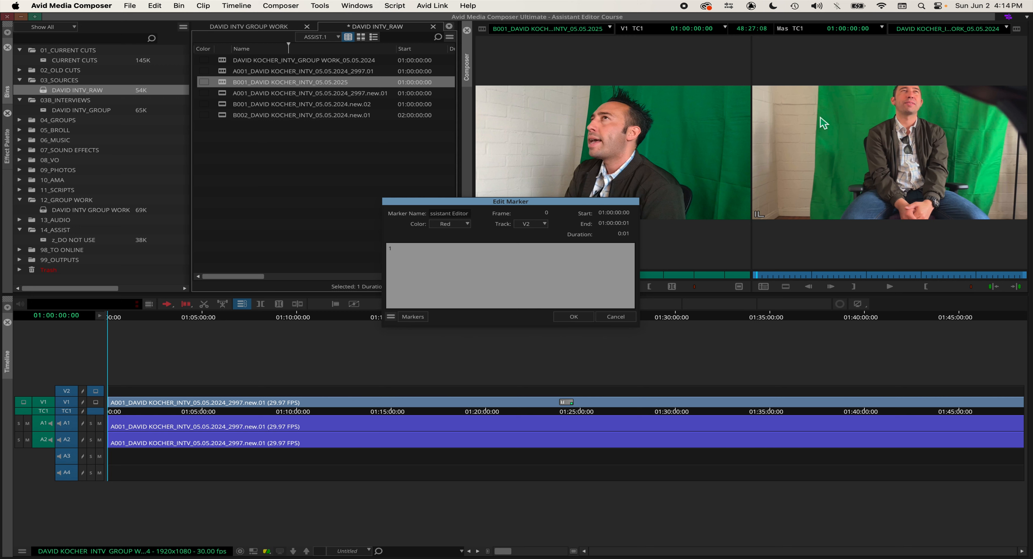
{"action": "left_click", "coordinate": [616, 316]}
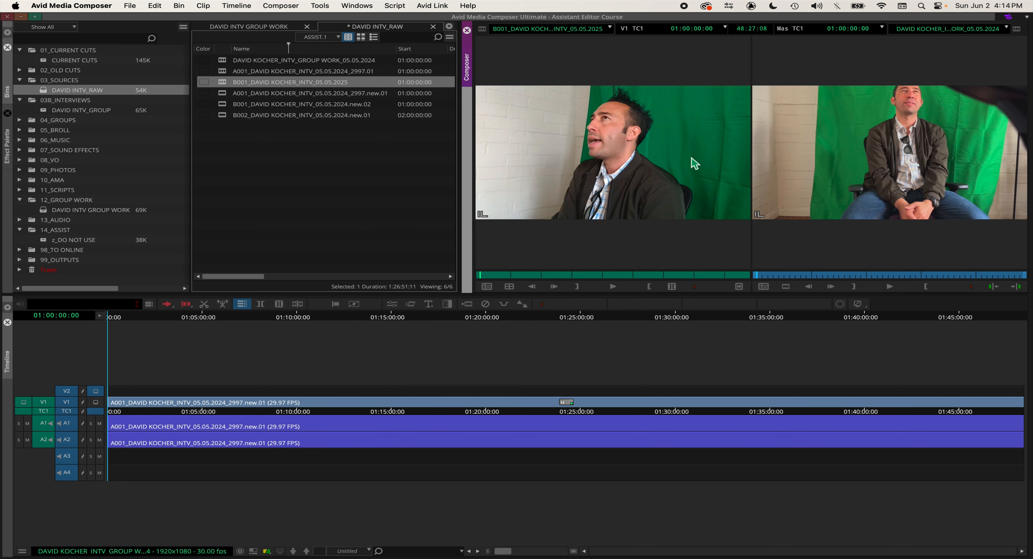
{"action": "left_click", "coordinate": [685, 123]}
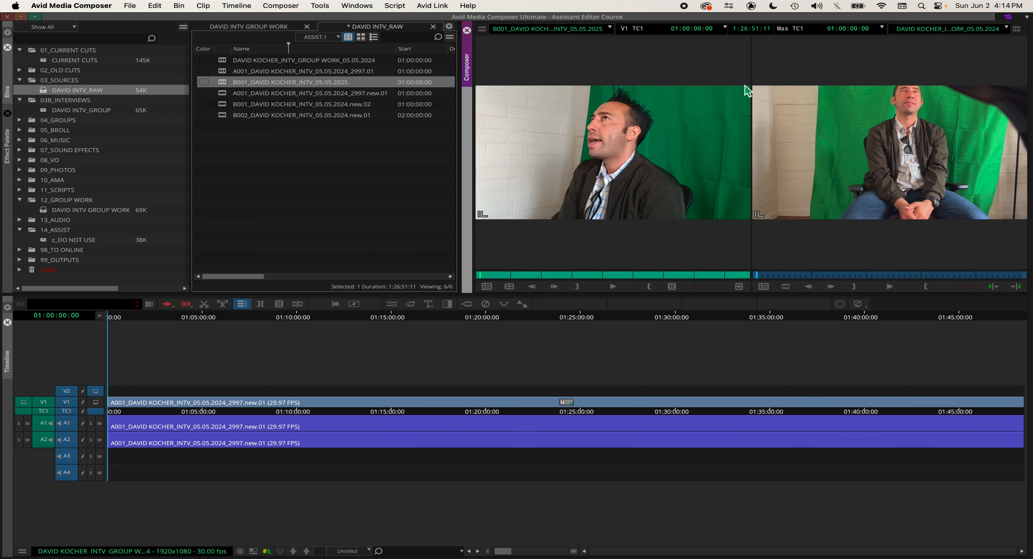
{"action": "left_click", "coordinate": [821, 161]}
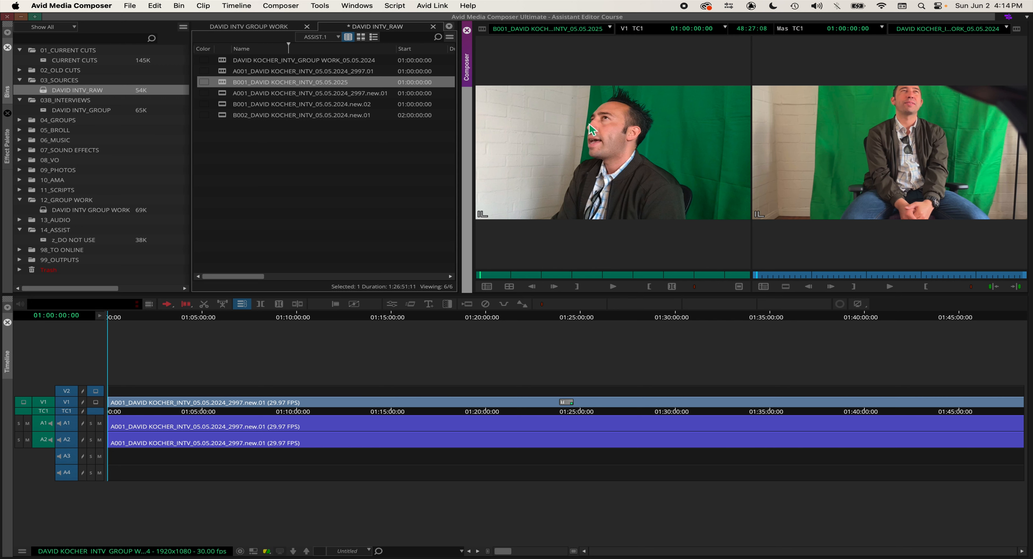
Patch source V1 to V2, A1 to A3 and A2 to A4, and overwrite the B001 sequence at the start of the timeline
{"action": "left_click_drag", "start_coordinate": [52, 402], "coordinate": [67, 391]}
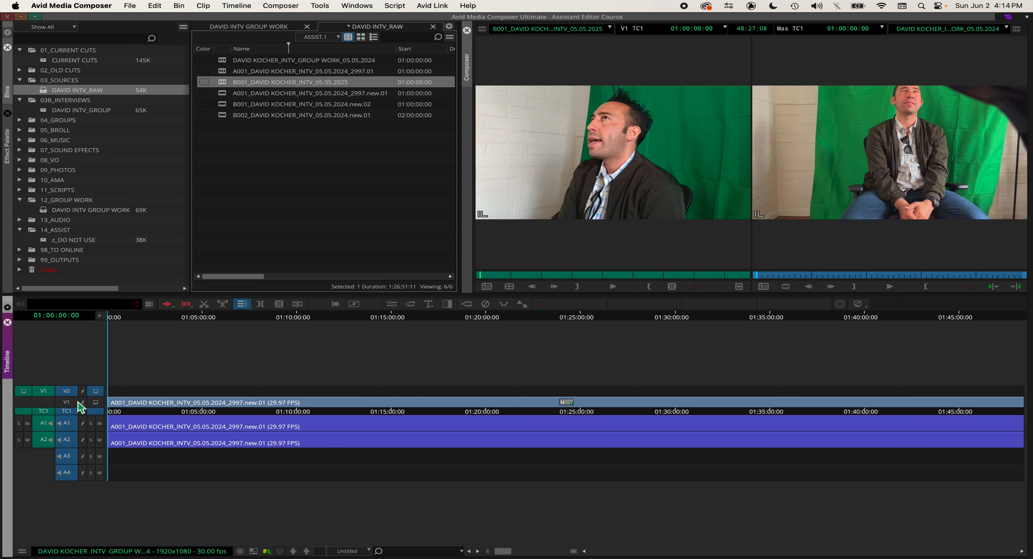
{"action": "left_click_drag", "start_coordinate": [45, 439], "coordinate": [66, 471]}
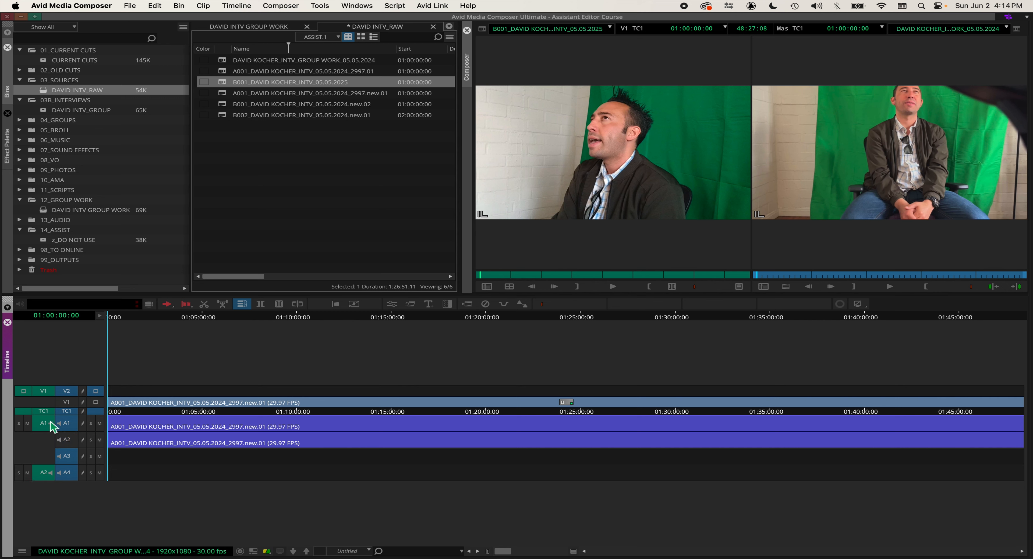
{"action": "left_click_drag", "start_coordinate": [45, 423], "coordinate": [74, 462]}
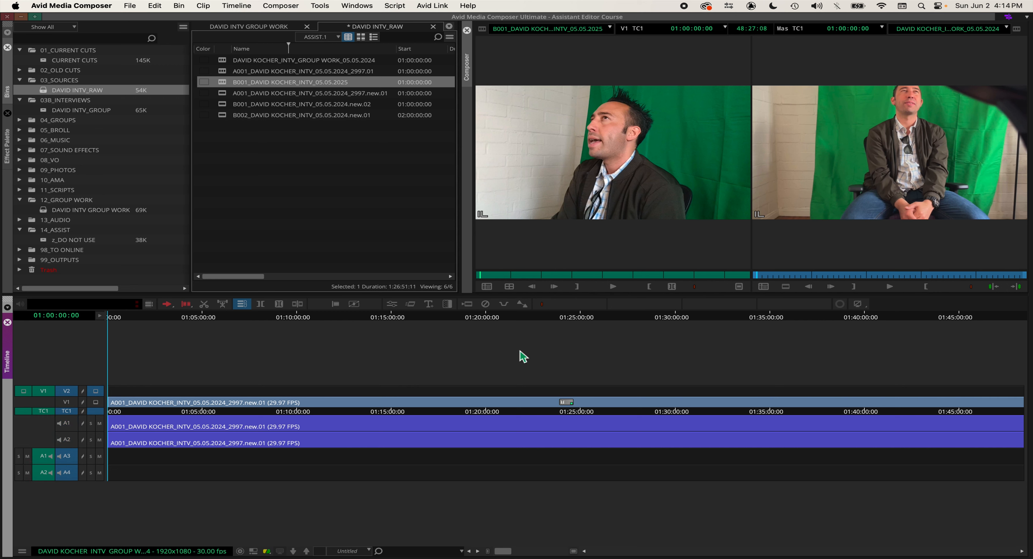
{"action": "left_click", "coordinate": [585, 181]}
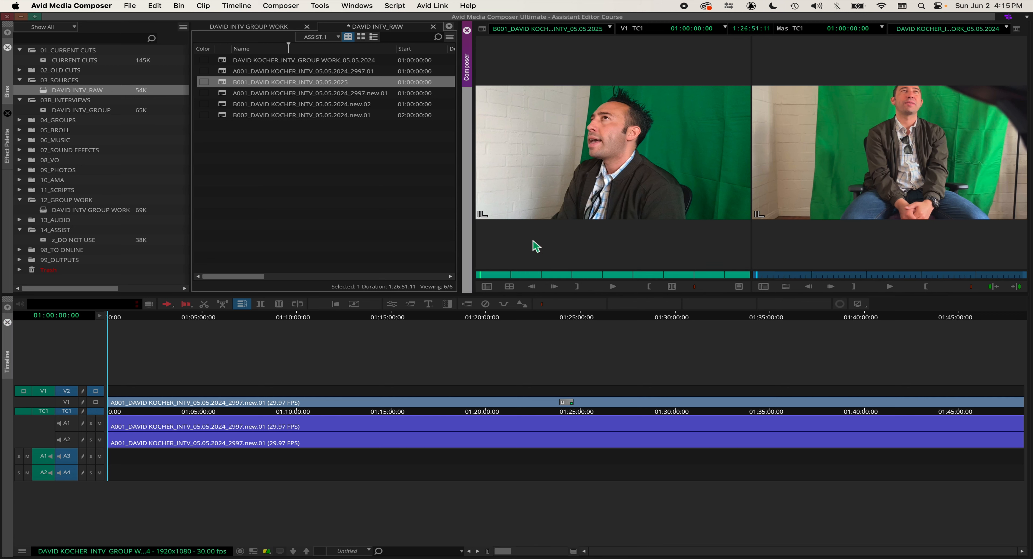
{"action": "key", "text": "b"}
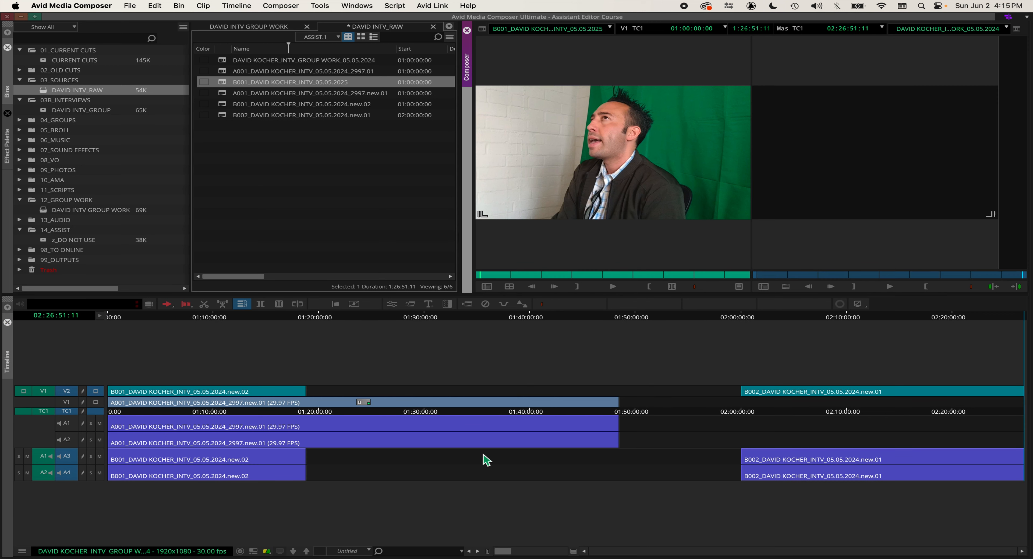
Clear the B001 sequence from the source monitor
{"action": "left_click", "coordinate": [476, 442]}
{"action": "left_click", "coordinate": [328, 177]}
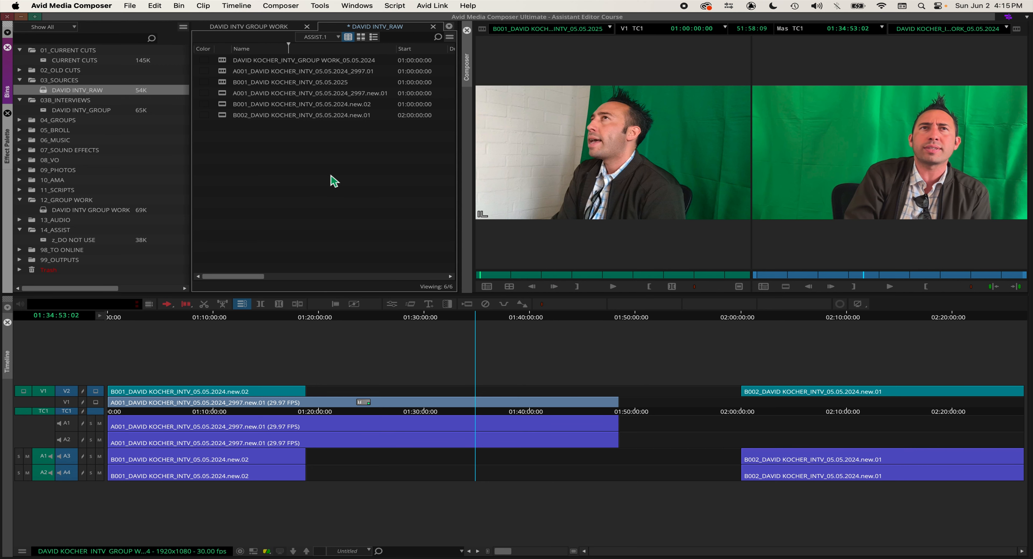
{"action": "right_click", "coordinate": [541, 151]}
{"action": "left_click", "coordinate": [560, 156]}
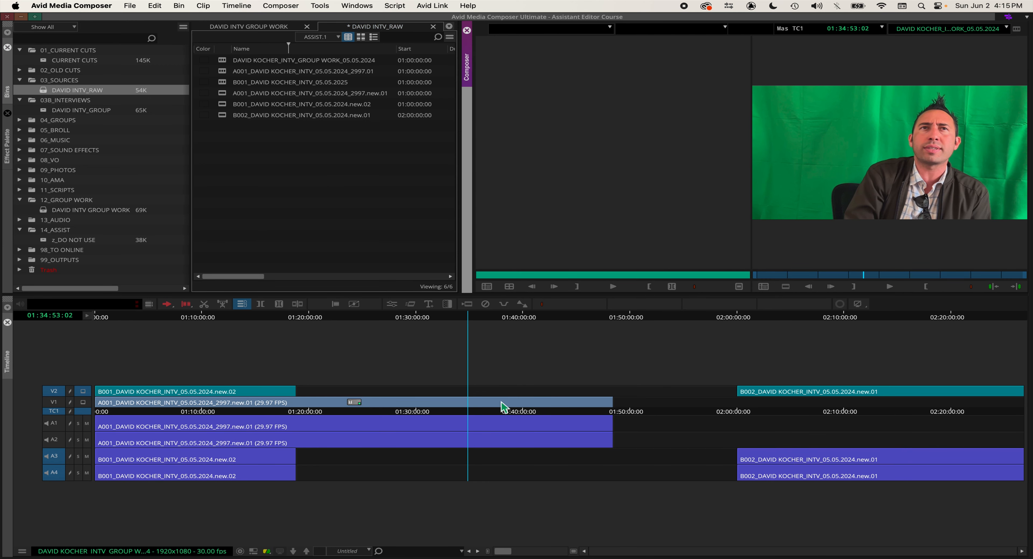
Move the B002 segments on V2, A3 and A4 back to butt against the end of the B001 clip
{"action": "left_click", "coordinate": [397, 423]}
{"action": "key", "text": "shift+a"}
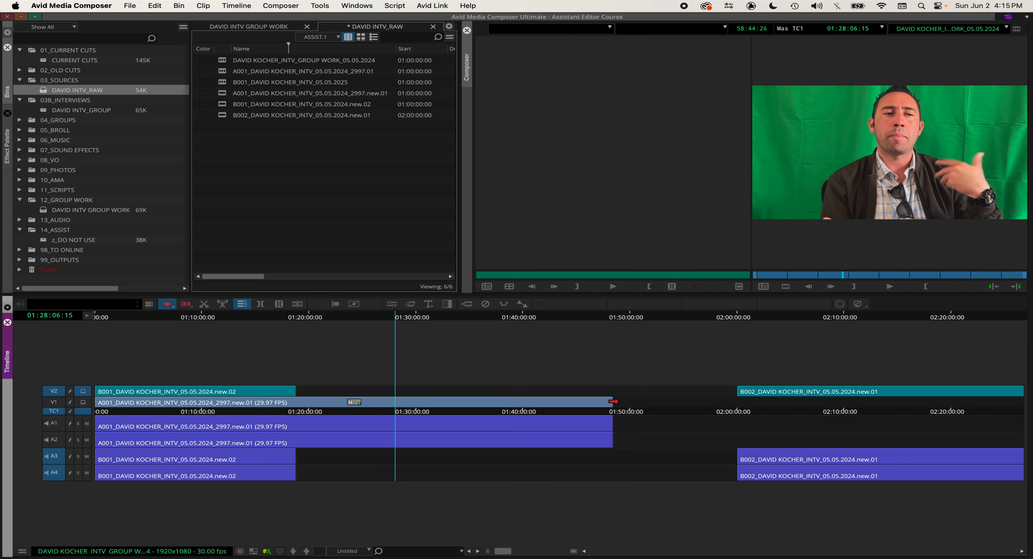
{"action": "left_click", "coordinate": [744, 392]}
{"action": "left_click_drag", "start_coordinate": [739, 394], "coordinate": [306, 393]}
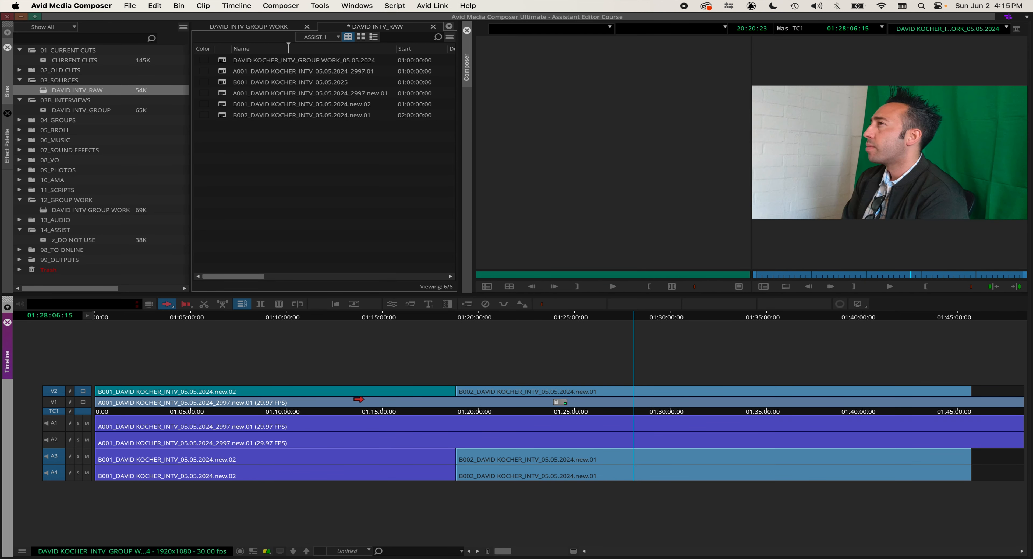
{"action": "key", "text": "shift+a"}
{"action": "left_click", "coordinate": [251, 412]}
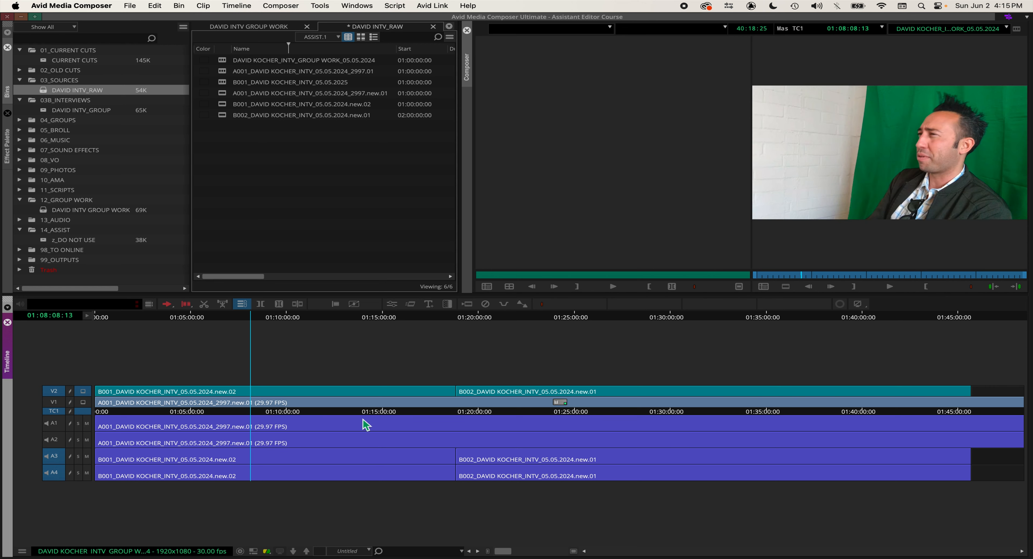
{"action": "left_click", "coordinate": [292, 411]}
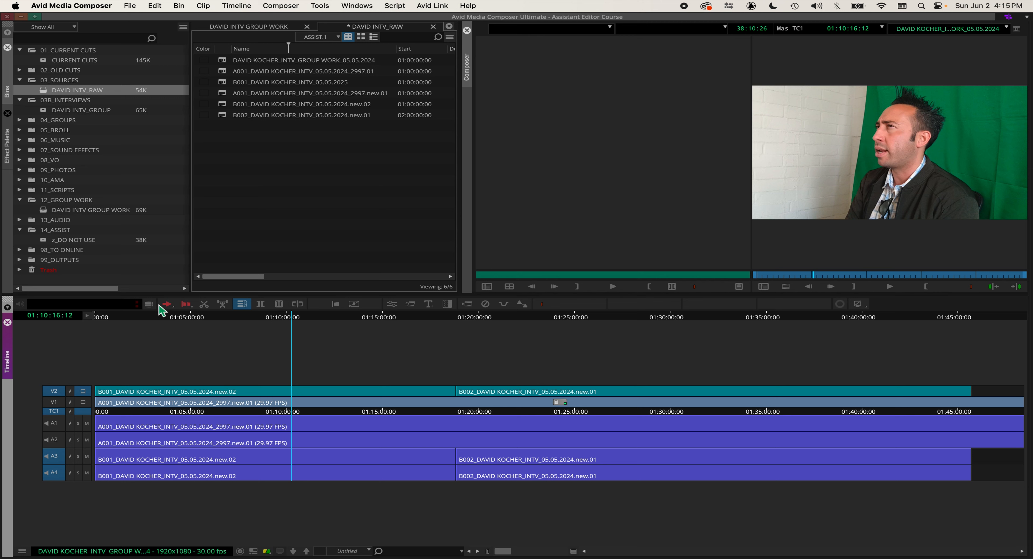
{"action": "key", "text": "shift+a"}
{"action": "left_click", "coordinate": [441, 394]}
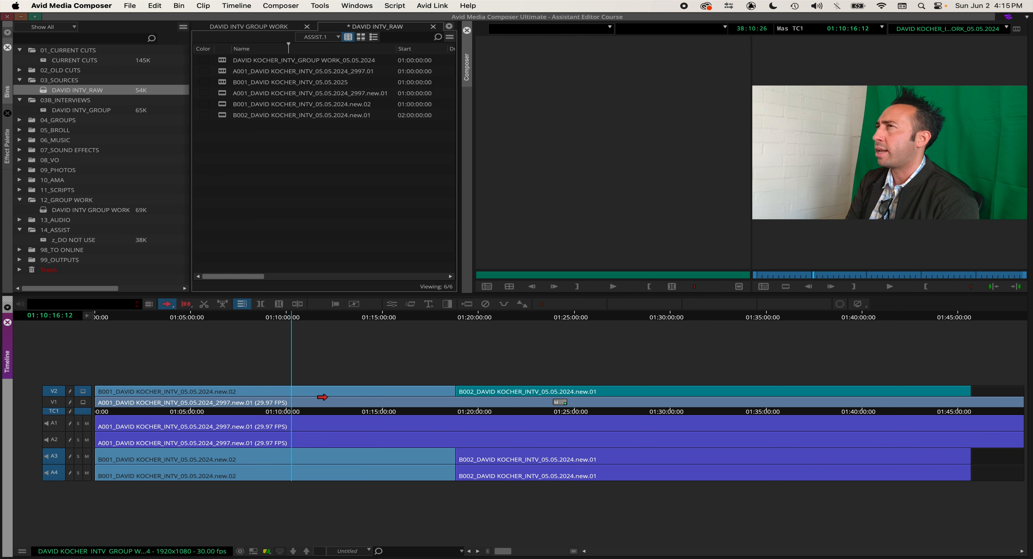
{"action": "left_click", "coordinate": [252, 319]}
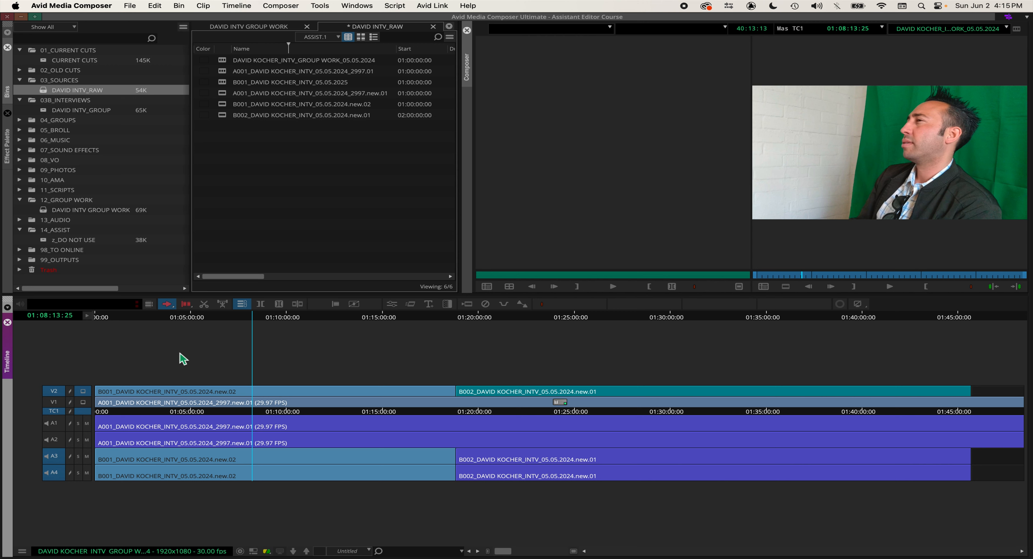
{"action": "left_click", "coordinate": [168, 305]}
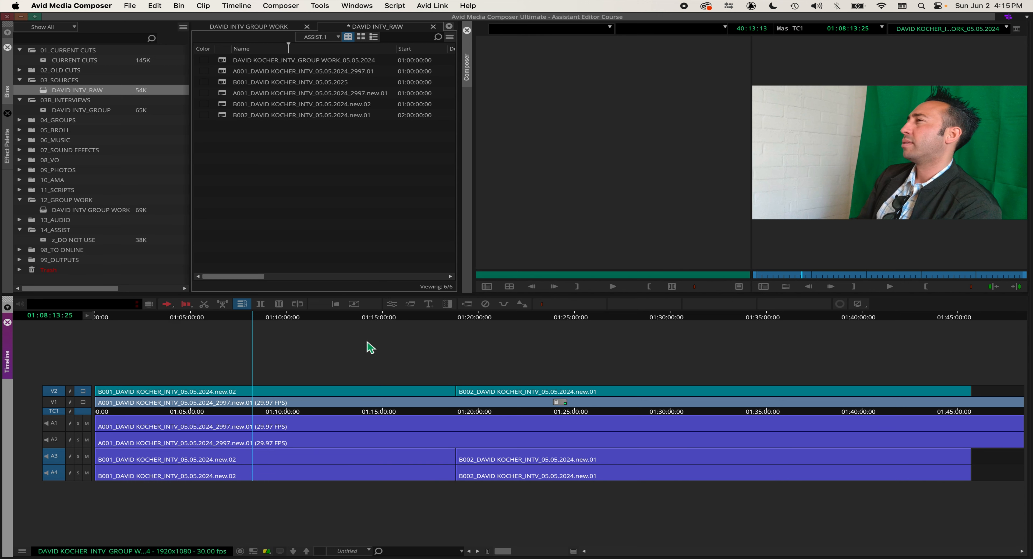
Add the To the Left and To the Right select commands from the Command Palette's edit commands to the timeline toolbar
{"action": "key", "text": "super+3"}
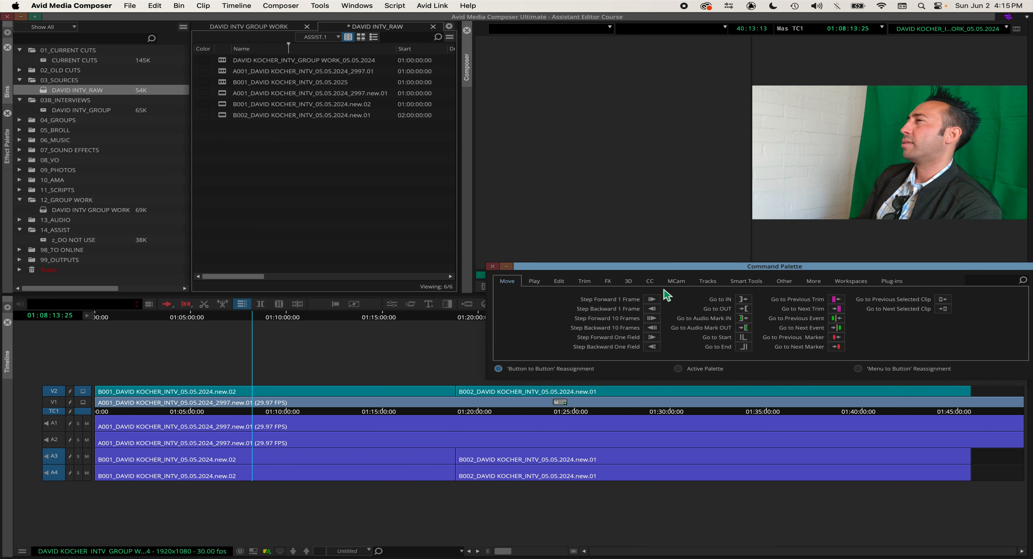
{"action": "left_click", "coordinate": [535, 281]}
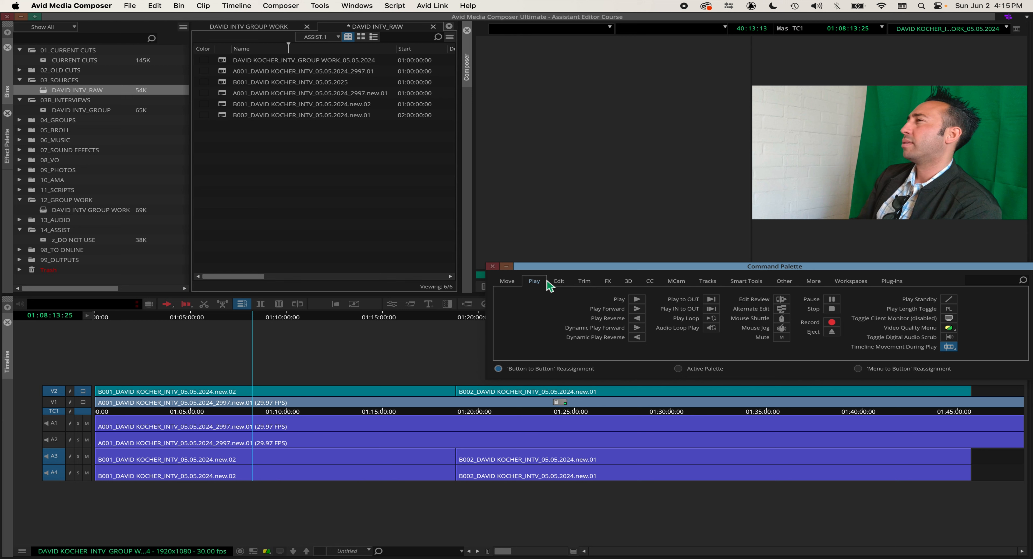
{"action": "left_click", "coordinate": [559, 282]}
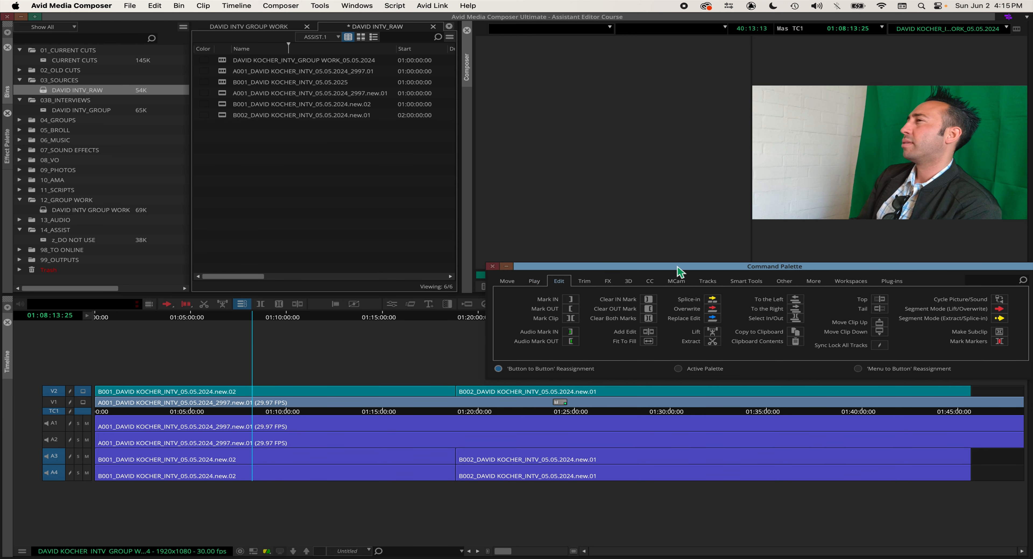
{"action": "left_click_drag", "start_coordinate": [677, 265], "coordinate": [473, 130]}
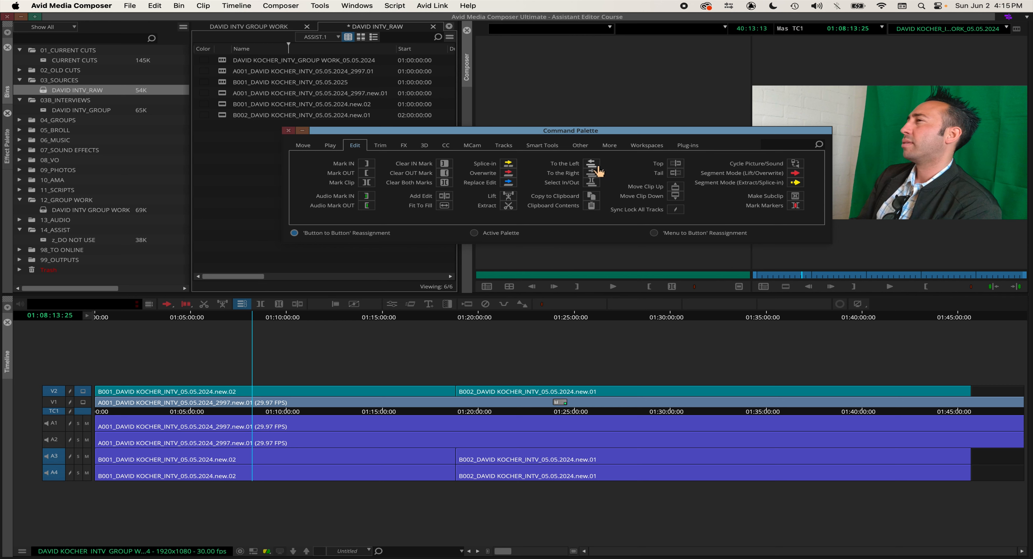
{"action": "left_click_drag", "start_coordinate": [599, 172], "coordinate": [560, 304]}
{"action": "left_click_drag", "start_coordinate": [596, 178], "coordinate": [579, 304]}
{"action": "left_click", "coordinate": [288, 130]}
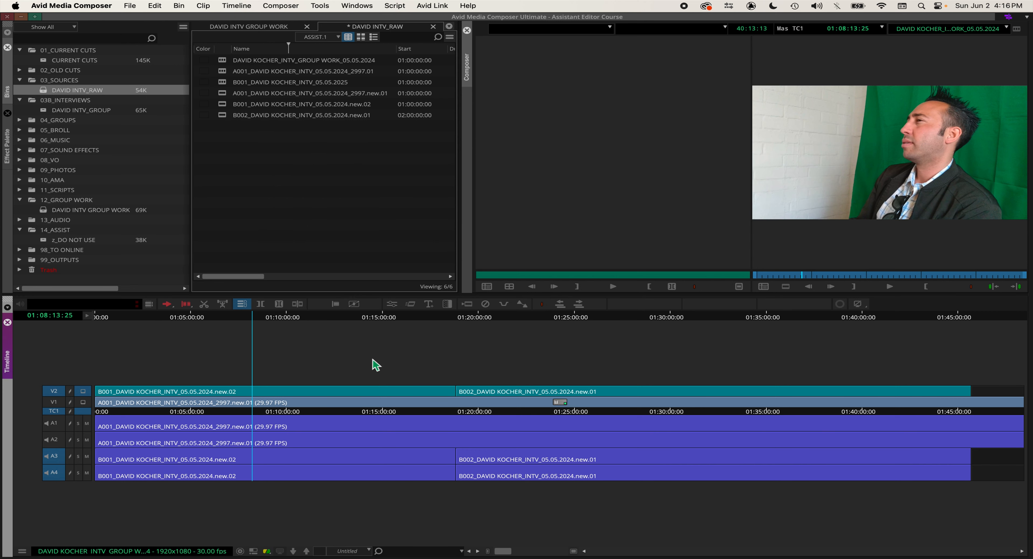
Select all V2, A3 and A4 segments from the sequence start with To the Right, and clear the selection
{"action": "left_click", "coordinate": [237, 410]}
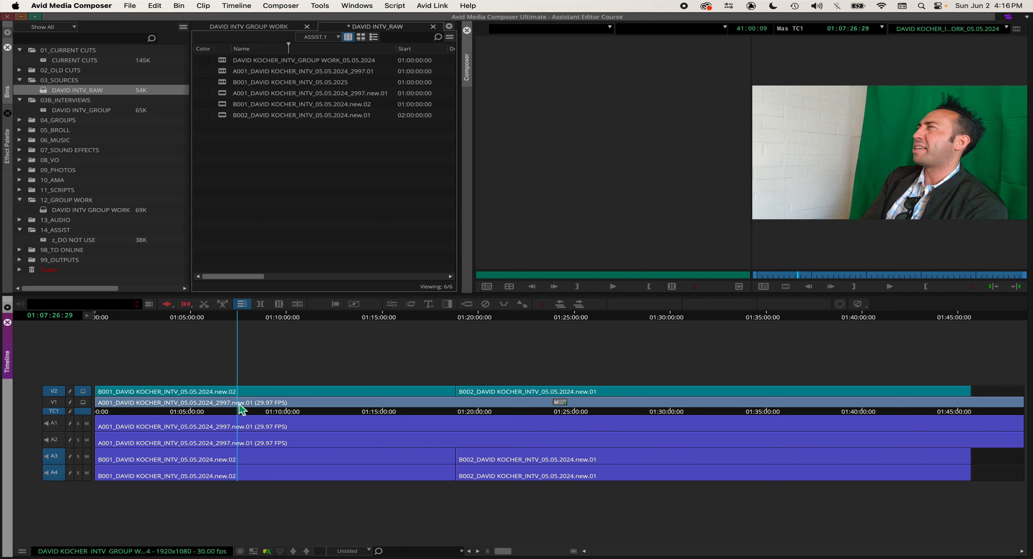
{"action": "left_click", "coordinate": [139, 409]}
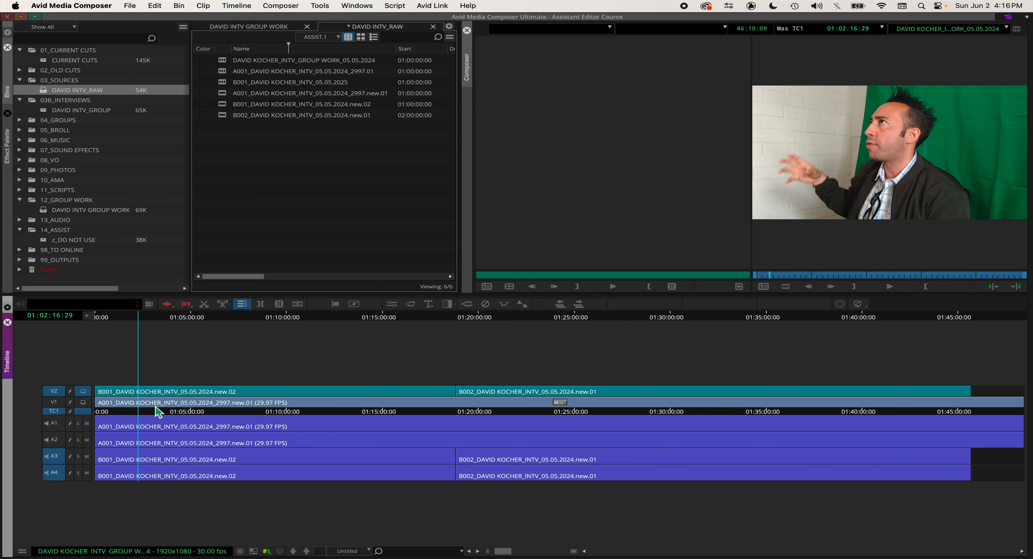
{"action": "left_click_drag", "start_coordinate": [137, 398], "coordinate": [34, 399]}
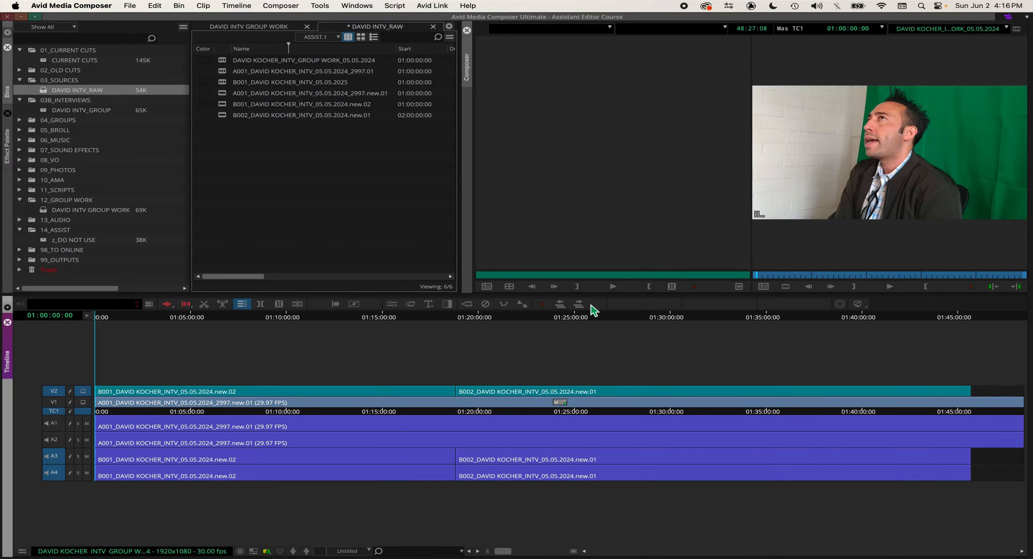
{"action": "left_click", "coordinate": [578, 304]}
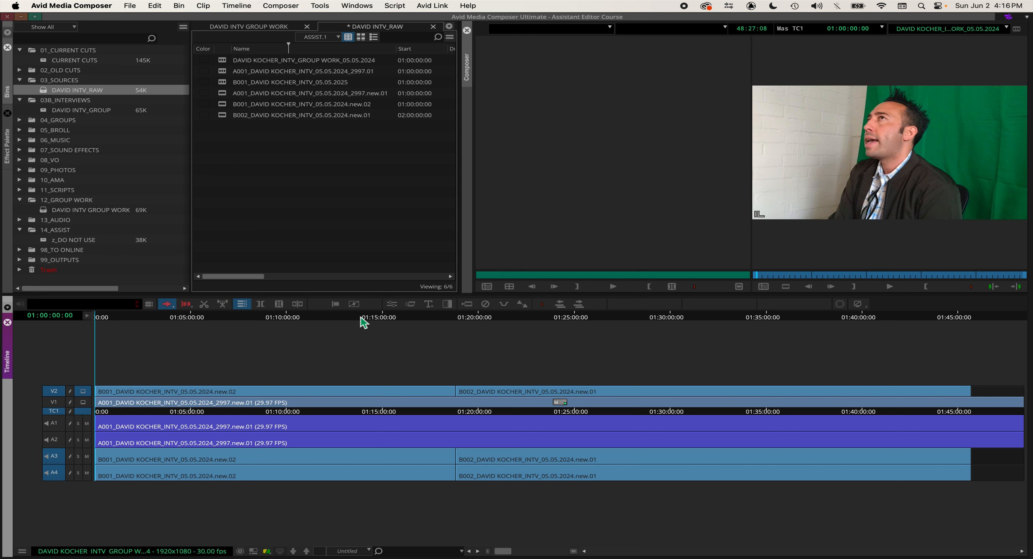
{"action": "left_click", "coordinate": [348, 319]}
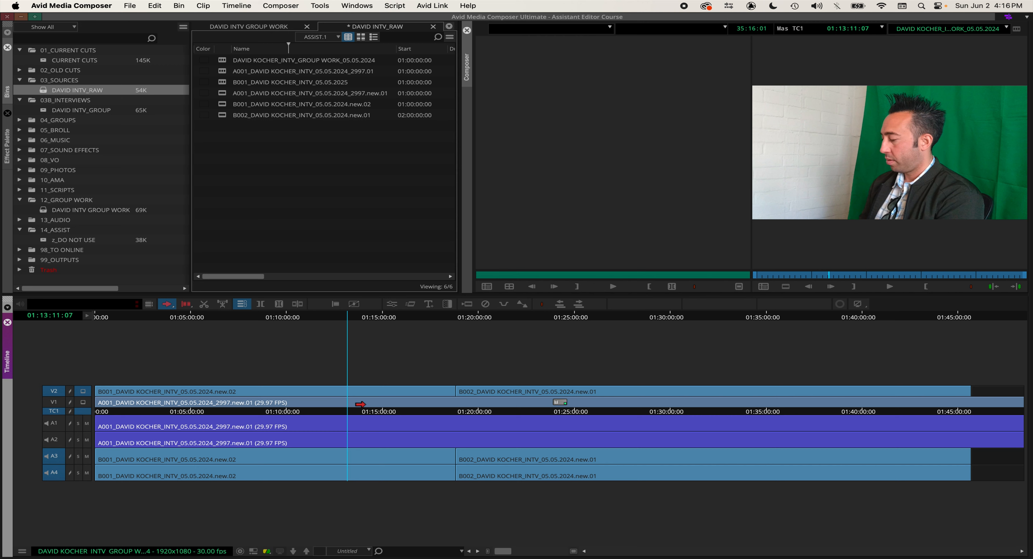
{"action": "left_click", "coordinate": [167, 305]}
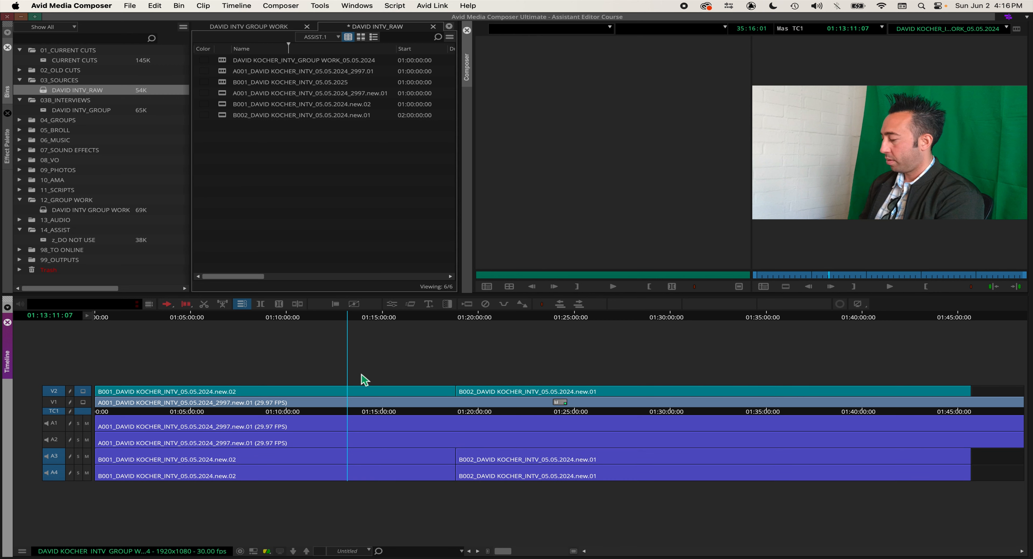
Create a group from the loaded GROUP WORK sequence and store it in the INTV_RAW bin
{"action": "left_click", "coordinate": [357, 394]}
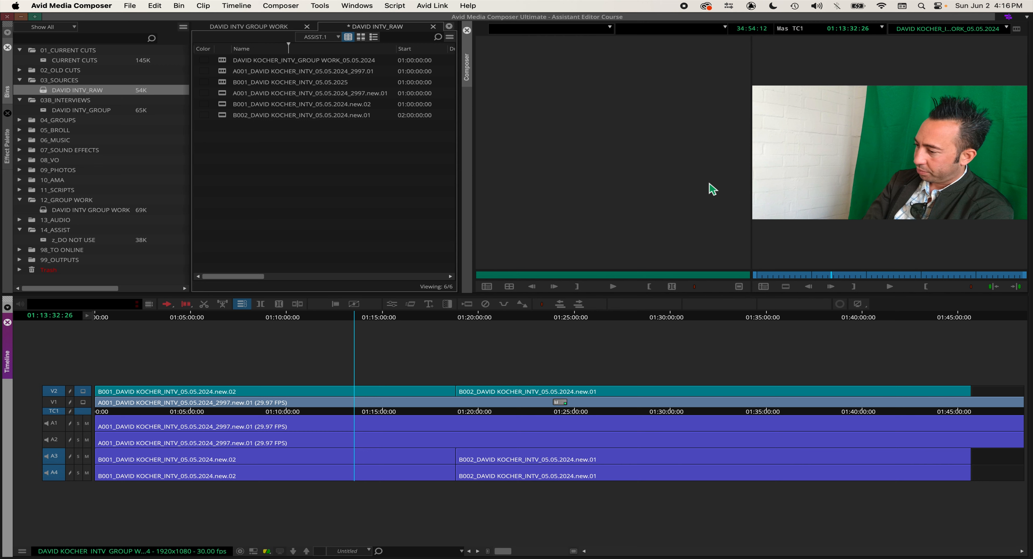
{"action": "right_click", "coordinate": [794, 147]}
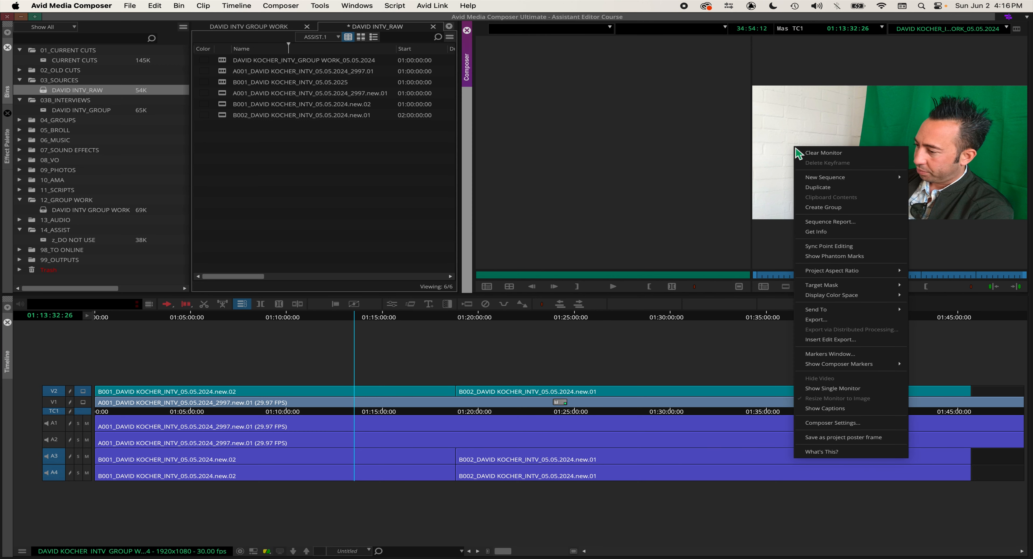
{"action": "left_click", "coordinate": [853, 208]}
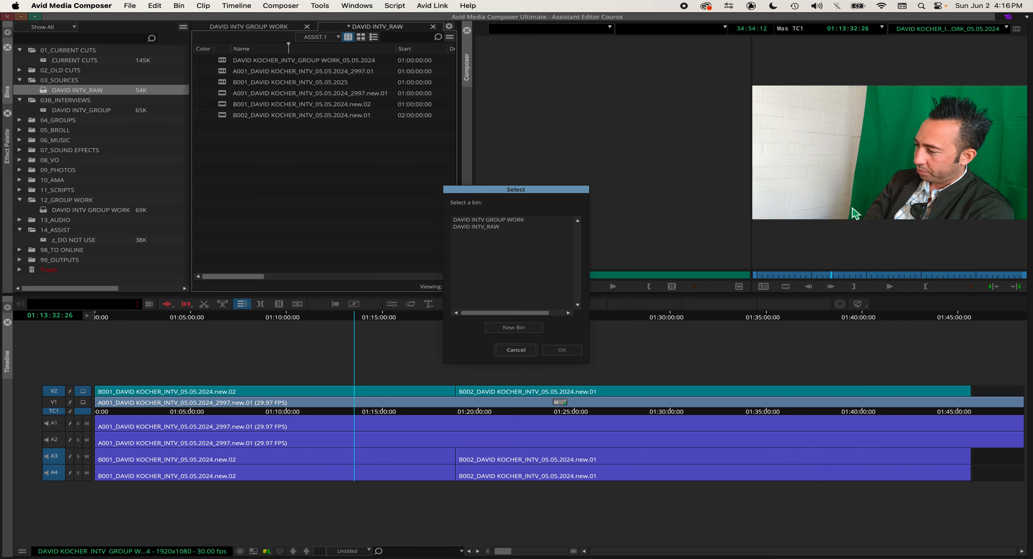
{"action": "left_click", "coordinate": [521, 223]}
{"action": "left_click", "coordinate": [514, 227]}
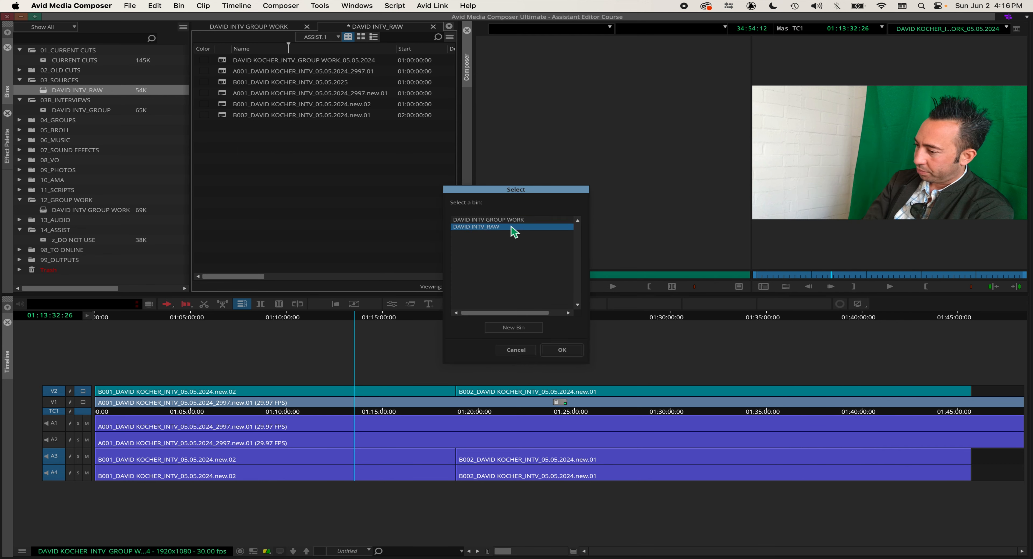
{"action": "left_click", "coordinate": [562, 349]}
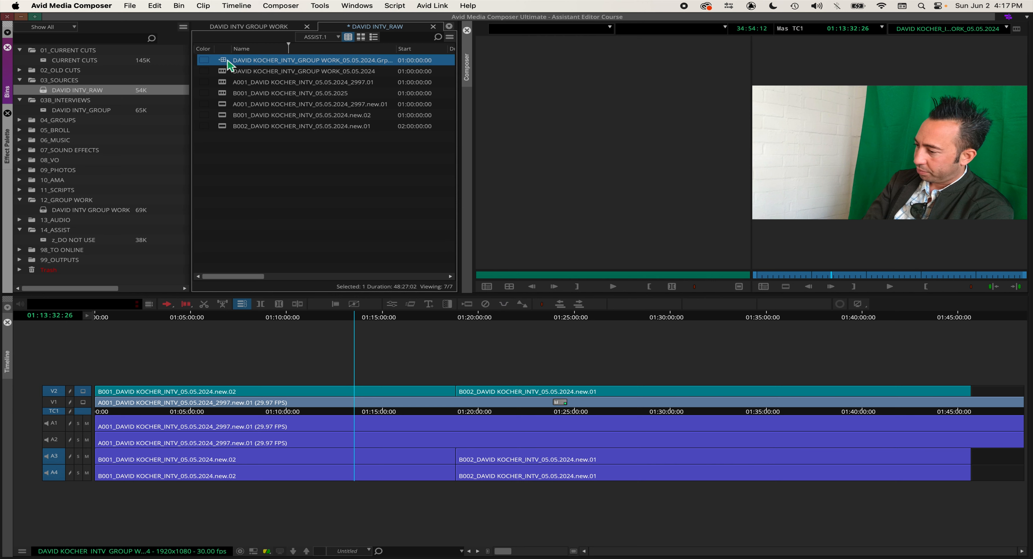
Rename the GROUP WORK sequence in the raw interview bin, replacing "GROUP WORK" with "SYNC"
{"action": "left_click", "coordinate": [226, 75]}
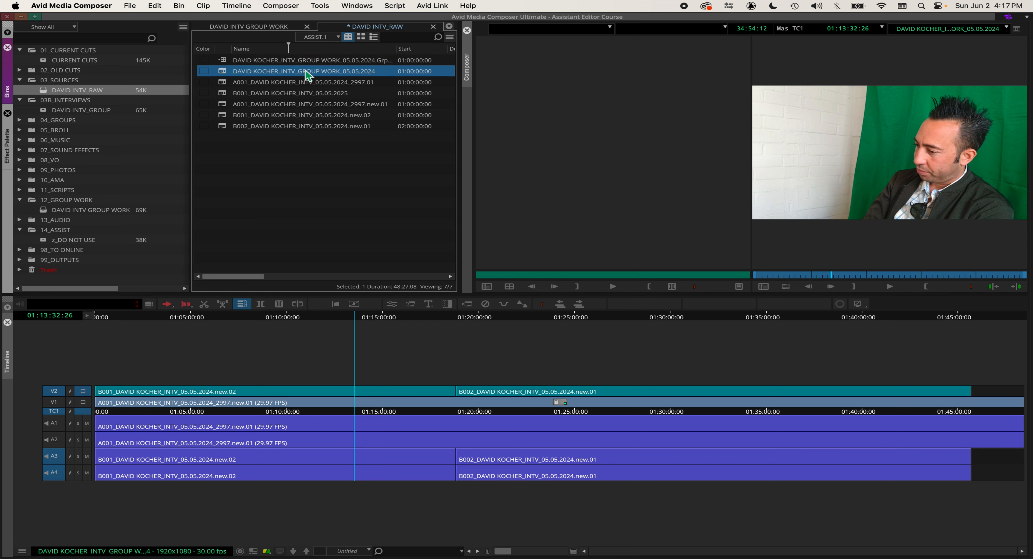
{"action": "left_click", "coordinate": [322, 73]}
{"action": "left_click", "coordinate": [334, 72]}
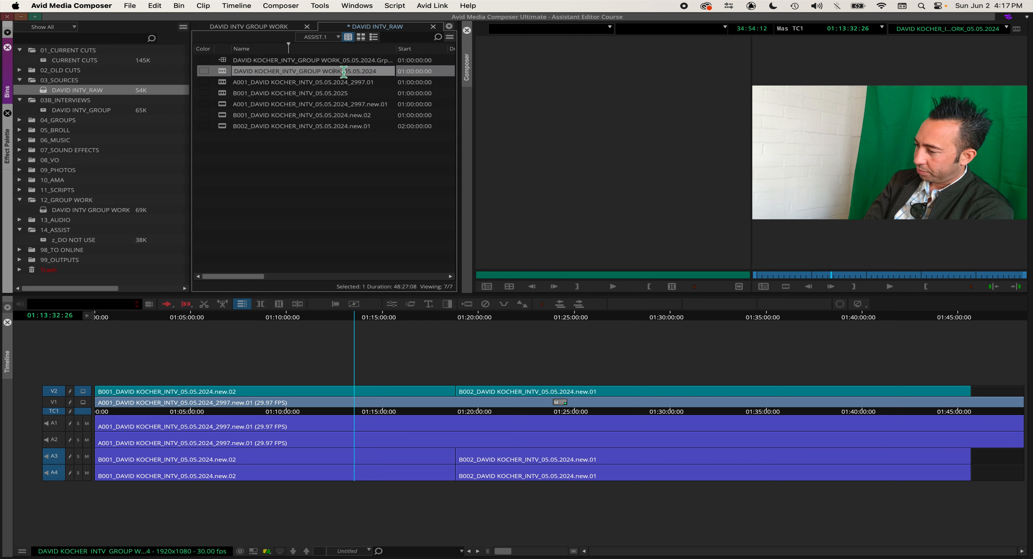
{"action": "left_click_drag", "start_coordinate": [344, 72], "coordinate": [299, 73]}
{"action": "type", "text": "SYNC"}
{"action": "left_click", "coordinate": [225, 78]}
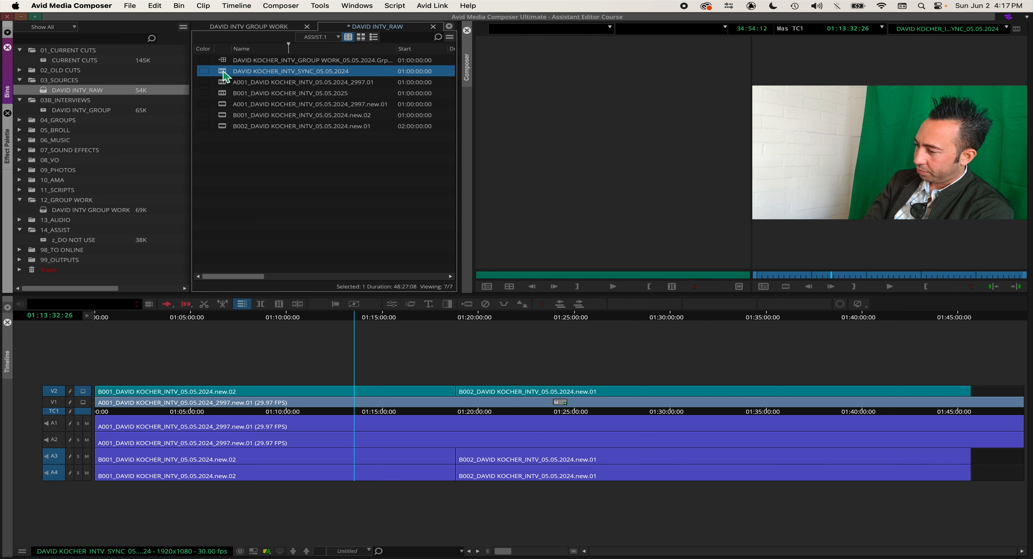
Move the SYNC sequence dated 05.05.2024 into the INTV GROUP WORK bin
{"action": "left_click_drag", "start_coordinate": [223, 72], "coordinate": [256, 28]}
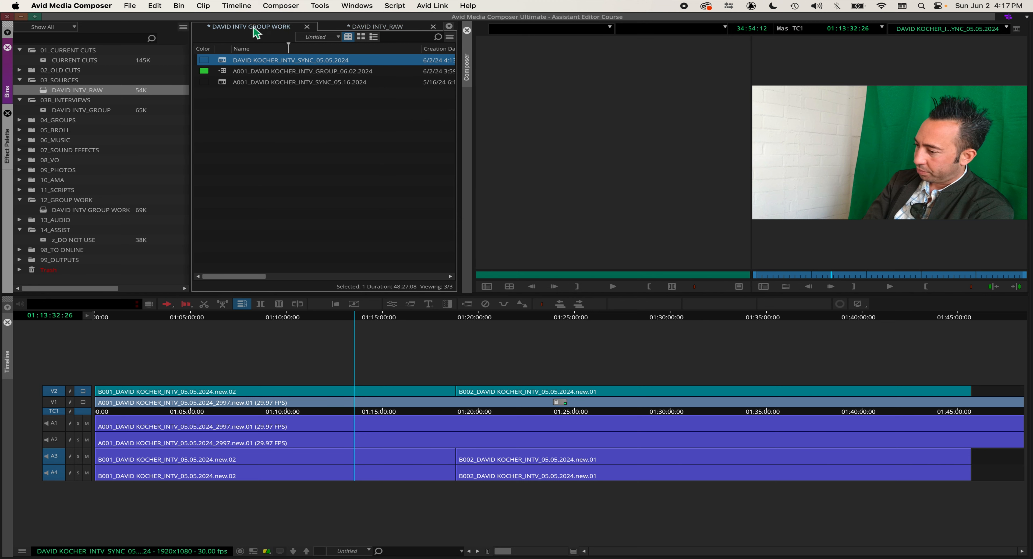
{"action": "left_click", "coordinate": [251, 108]}
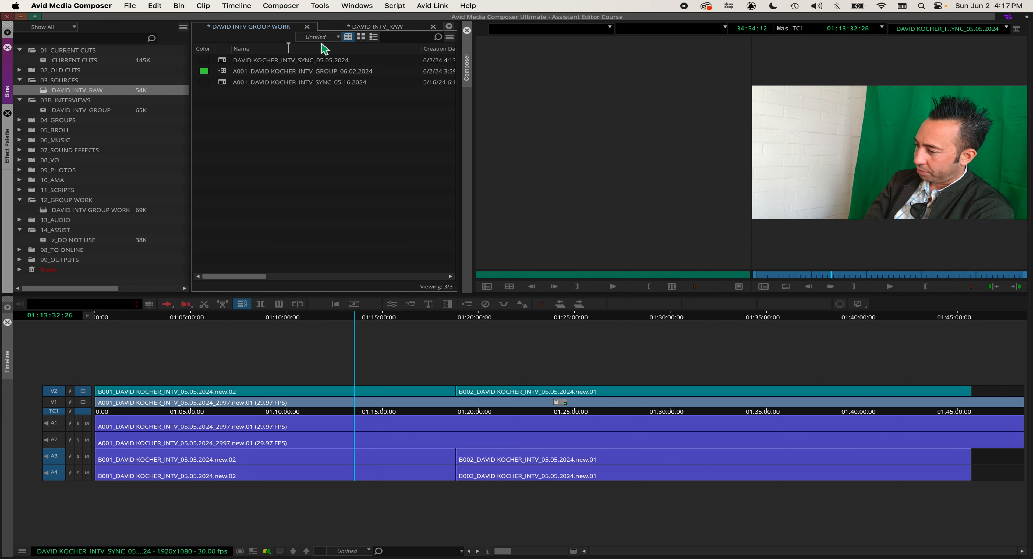
{"action": "left_click", "coordinate": [225, 61]}
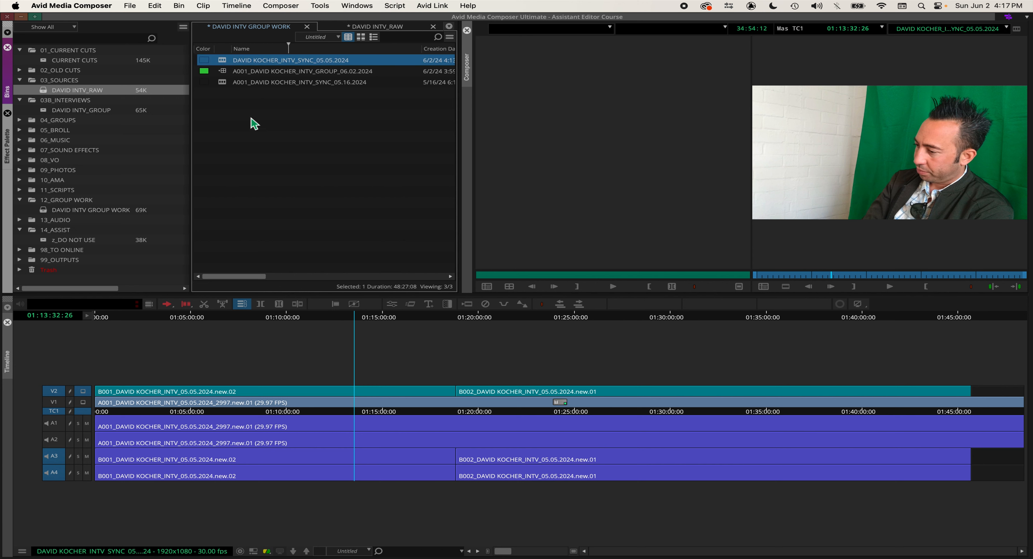
{"action": "left_click", "coordinate": [254, 103]}
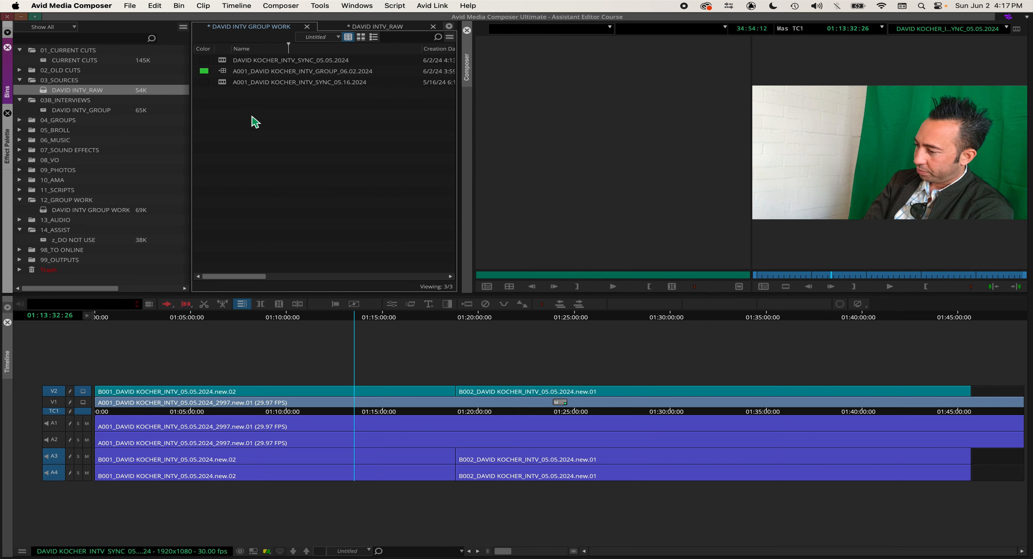
Return to the INTV_RAW bin and examine the contents of the 04_GROUPS folder
{"action": "left_click", "coordinate": [365, 26]}
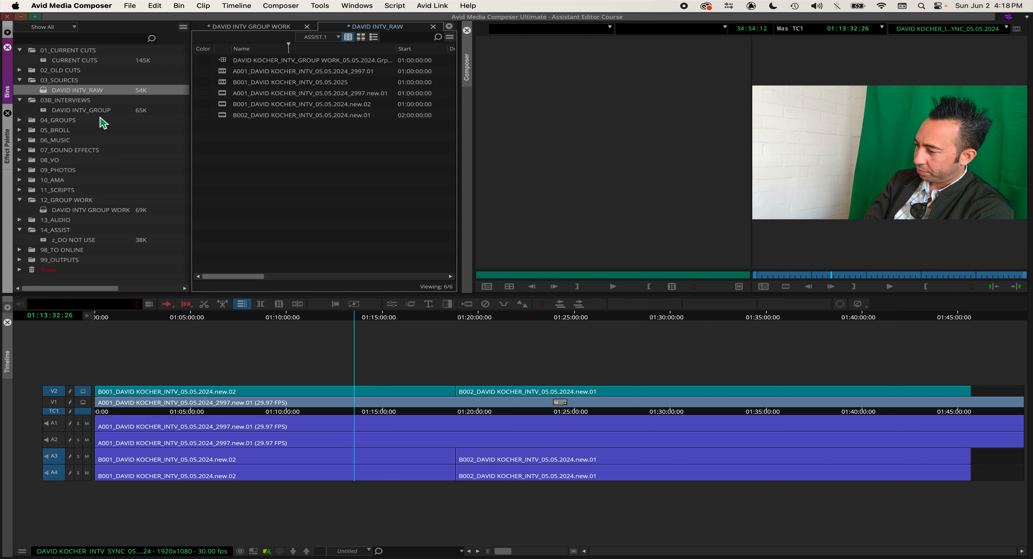
{"action": "left_click", "coordinate": [26, 120]}
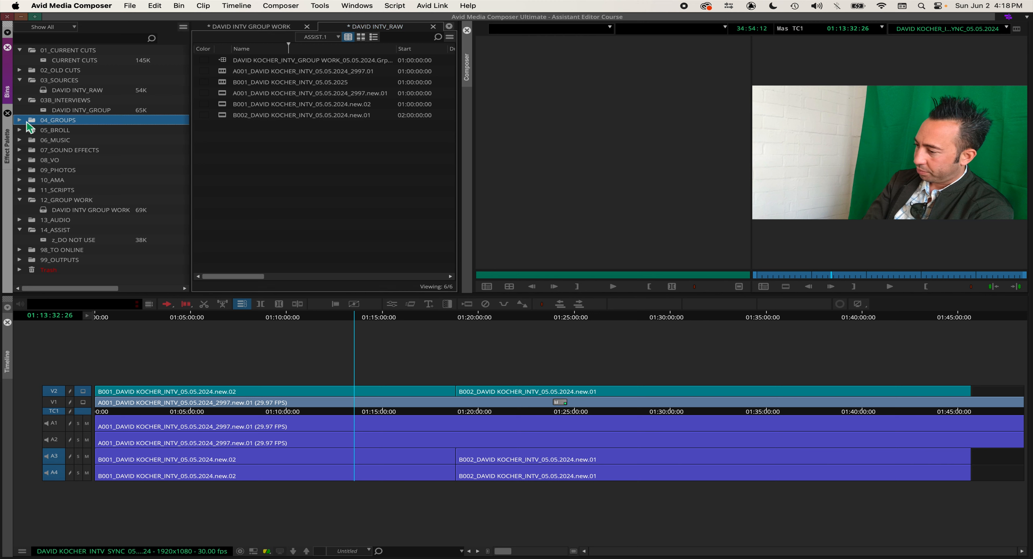
{"action": "left_click", "coordinate": [20, 119]}
{"action": "left_click", "coordinate": [47, 131]}
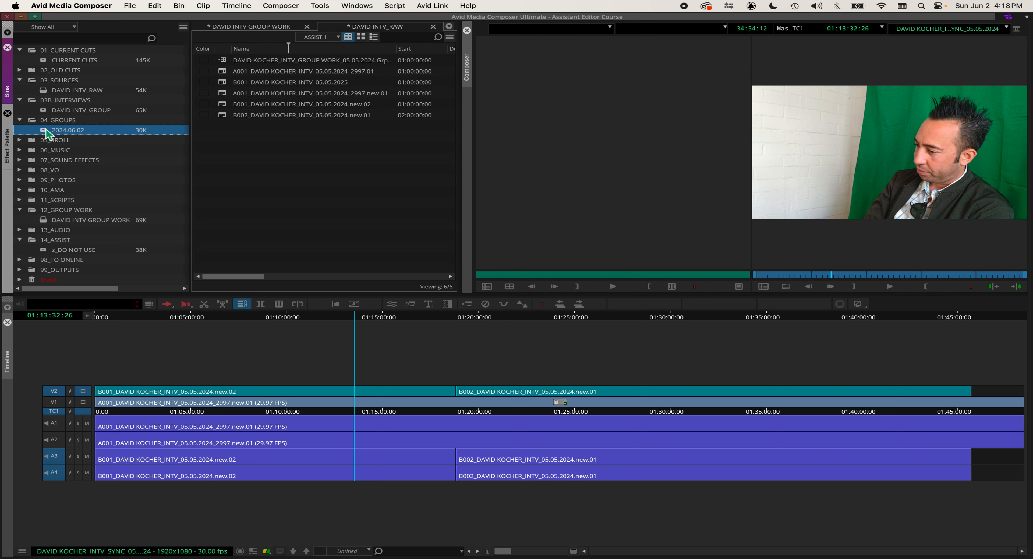
{"action": "left_click", "coordinate": [30, 132]}
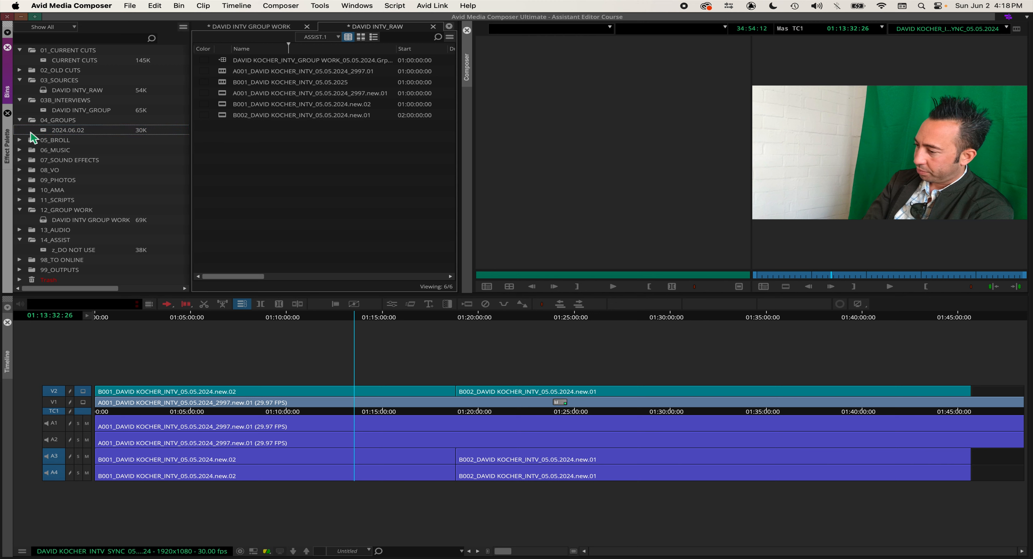
{"action": "left_click", "coordinate": [19, 119]}
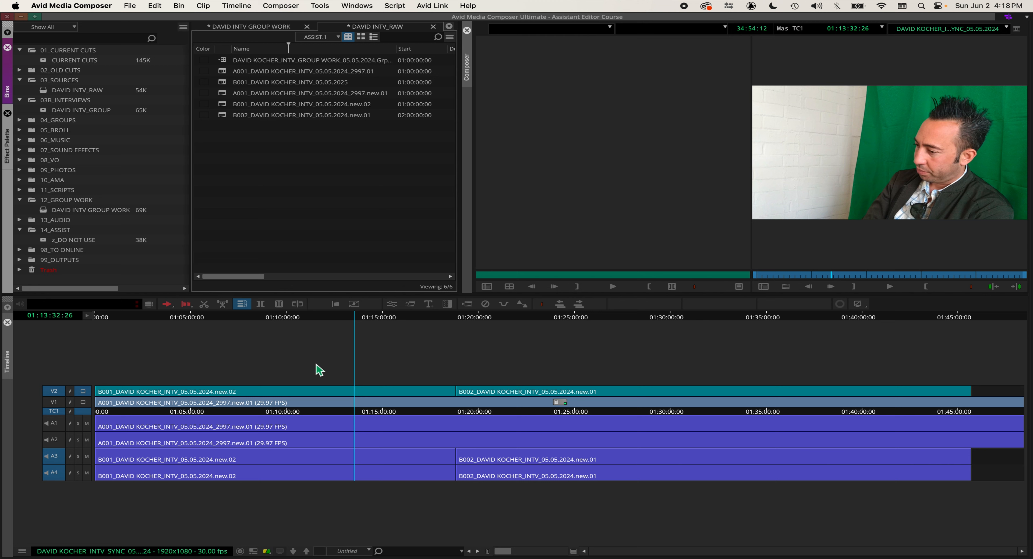
{"action": "left_click", "coordinate": [288, 409]}
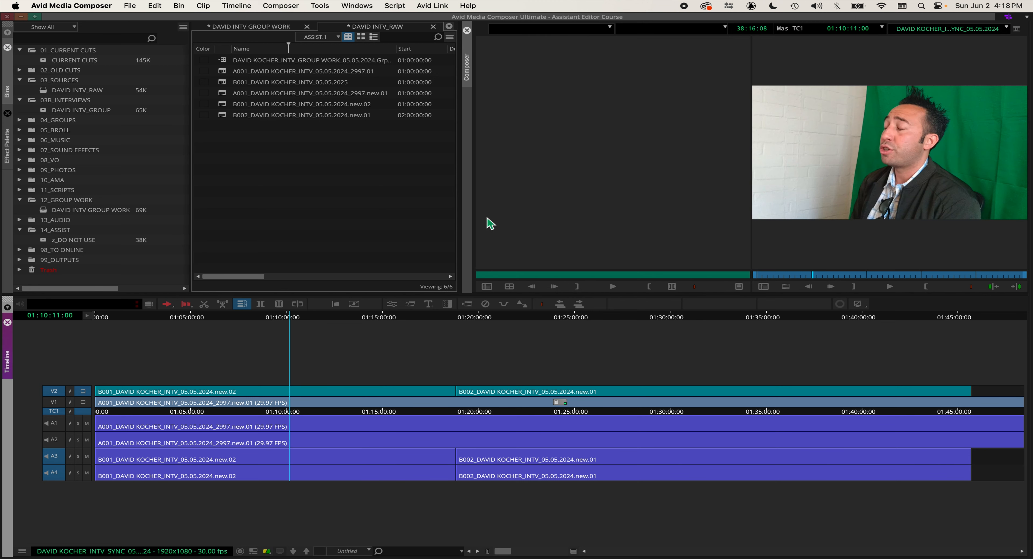